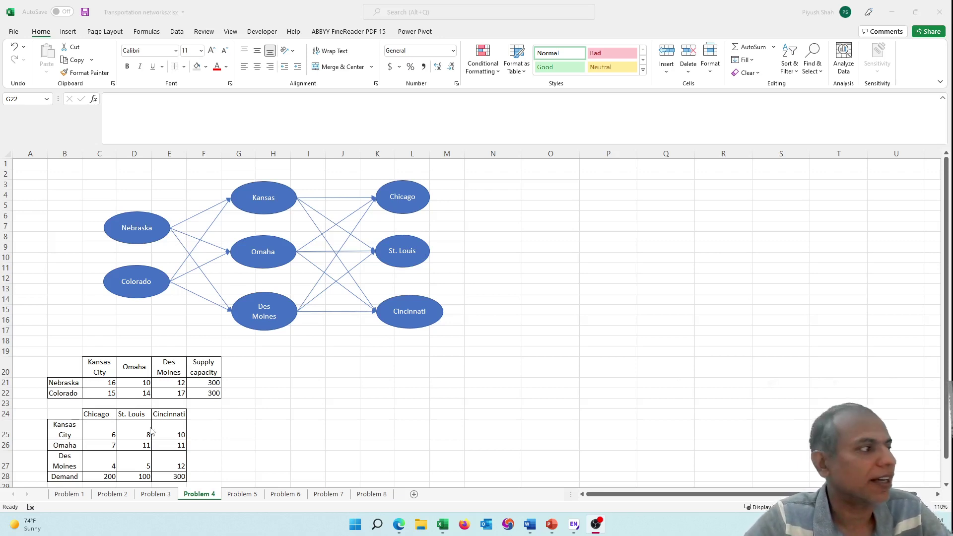
Copy the supply node labels Nebraska and Colorado from B21:B22 to the empty area starting at N2
left_click(56, 393)
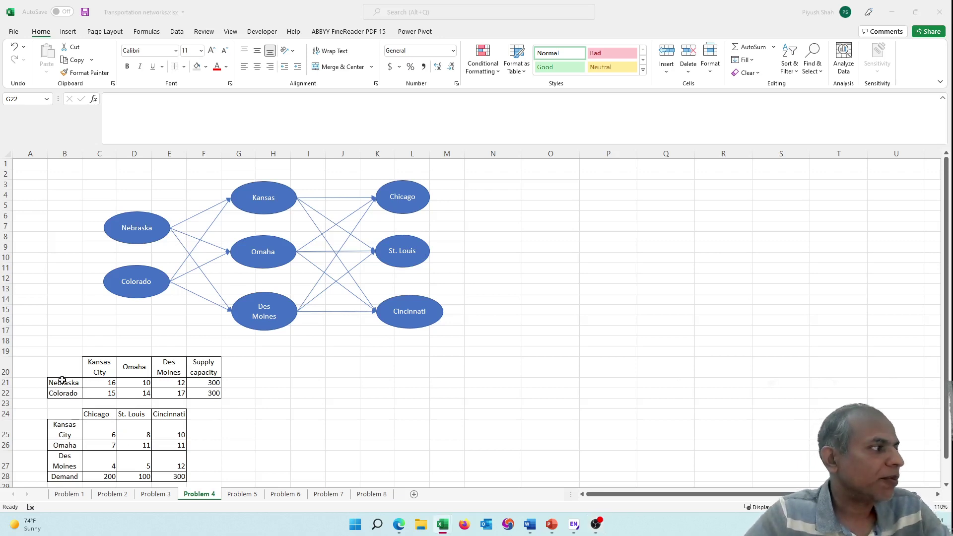
left_click_drag(63, 382, 63, 389)
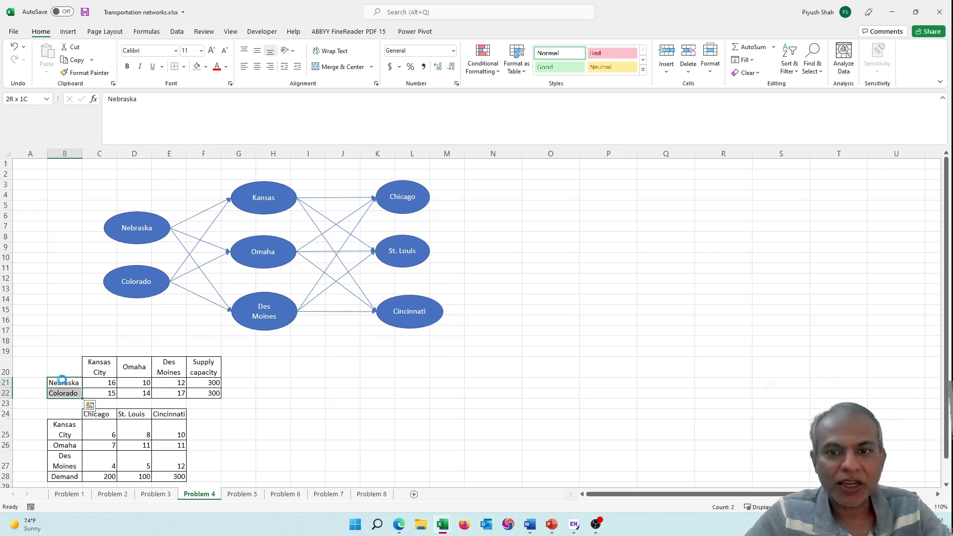
key("ctrl+c")
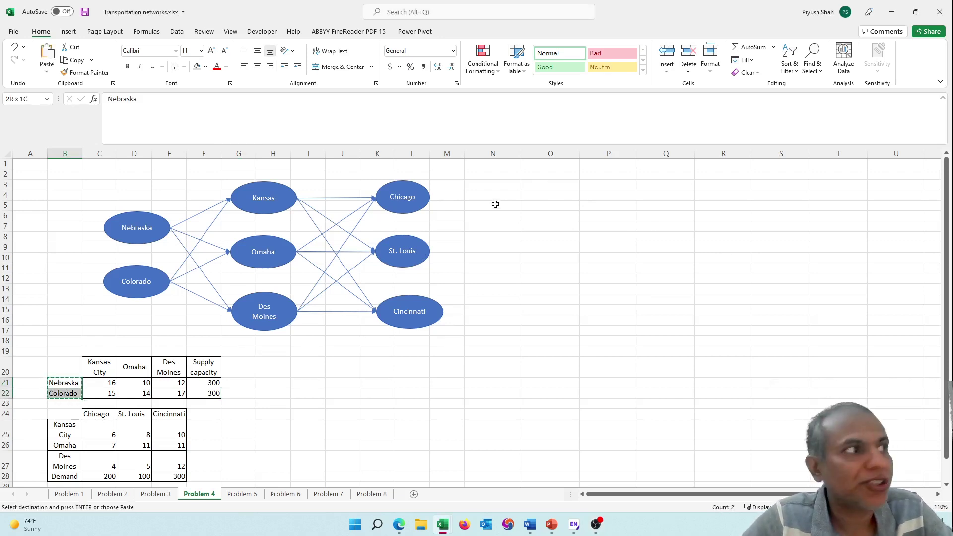
left_click(502, 171)
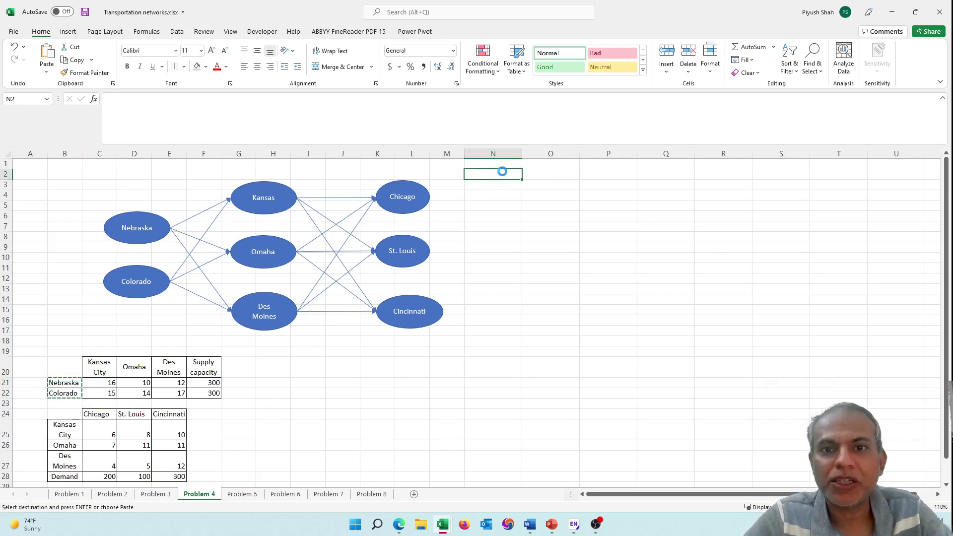
key("ctrl+v")
Copy the labels Kansas City, Omaha and Des Moines from B25:B27 to N4:N6 and left-align them
left_click(70, 424)
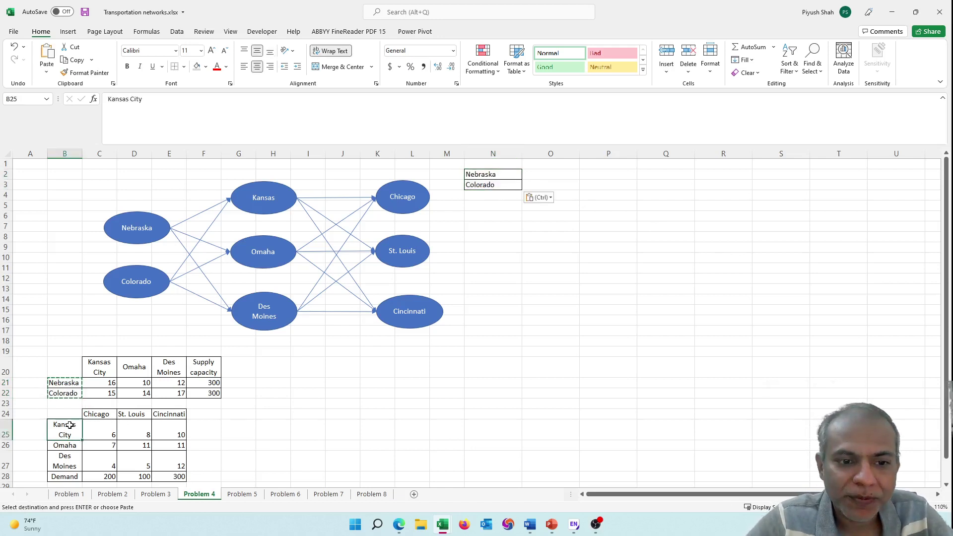
key("shift+Down")
key("shift+Down")
key("ctrl+c")
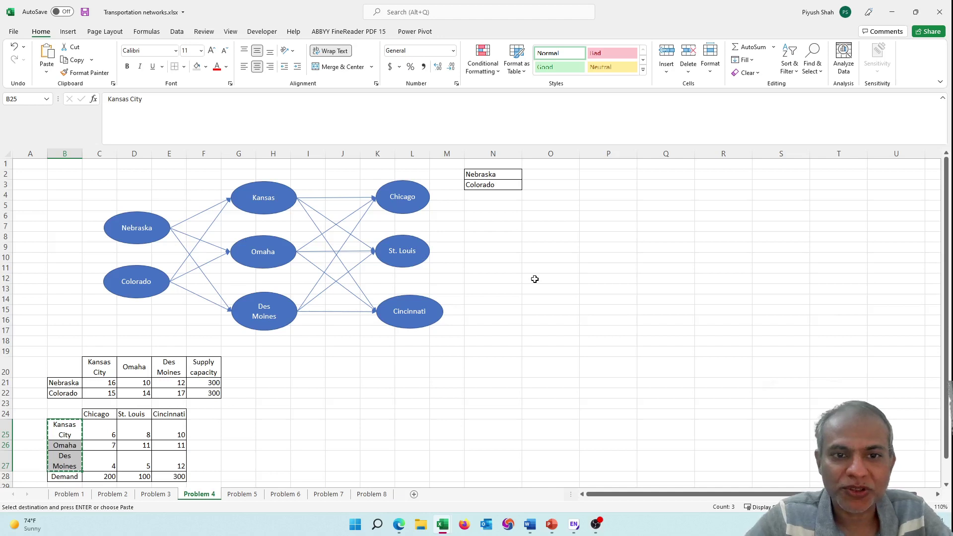
left_click(496, 197)
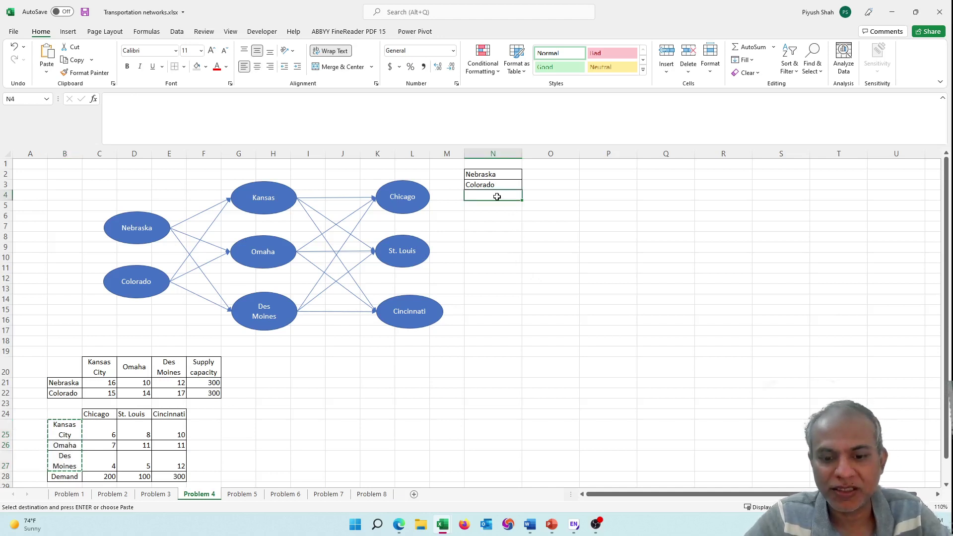
key("ctrl+v")
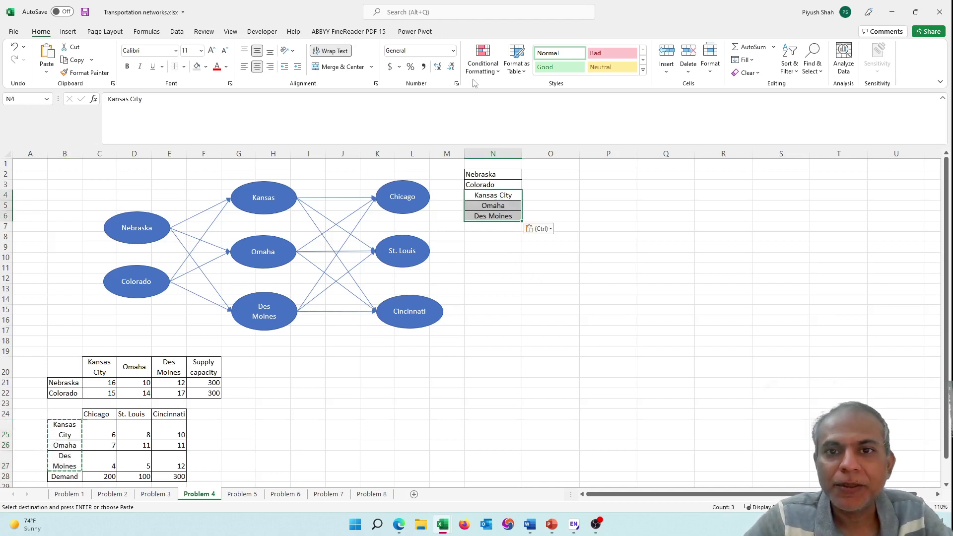
left_click(244, 67)
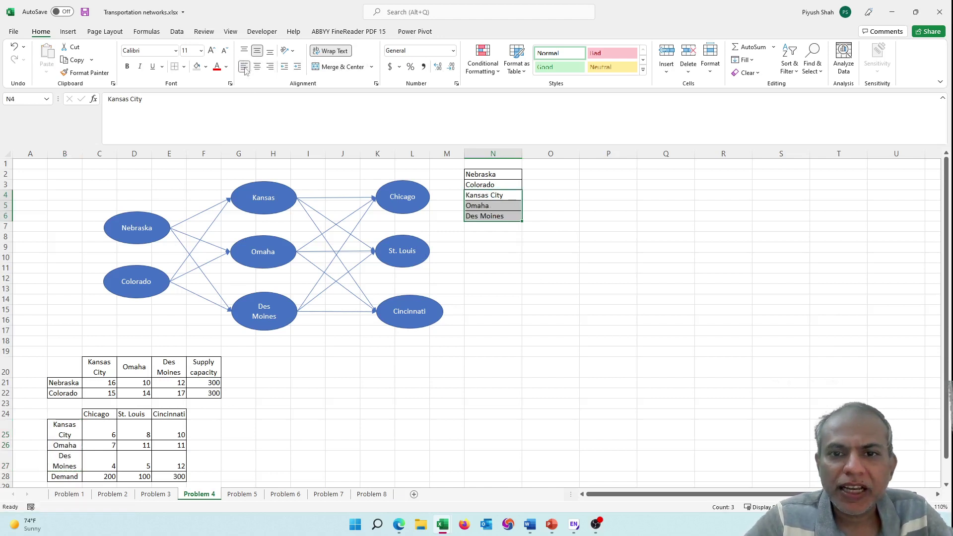
Copy the column headers Kansas City, Omaha and Des Moines from C20:E20 to the new table's header row starting at O1
left_click(106, 373)
key("shift+Right")
key("shift+Right")
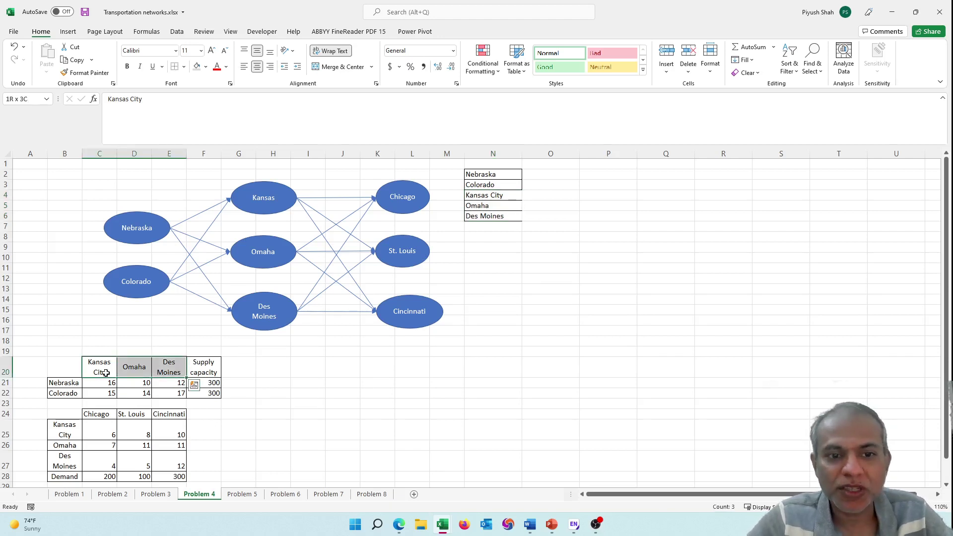
key("ctrl+c")
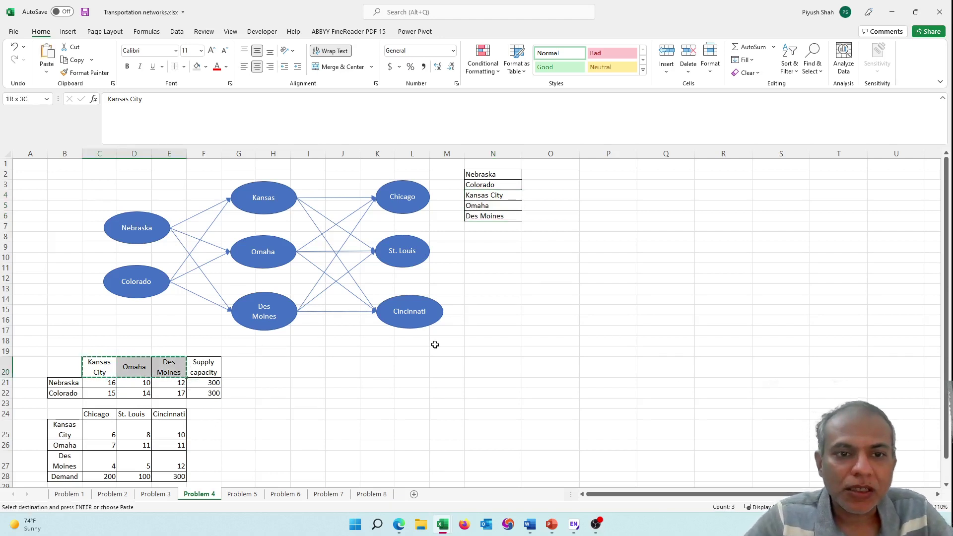
left_click(547, 166)
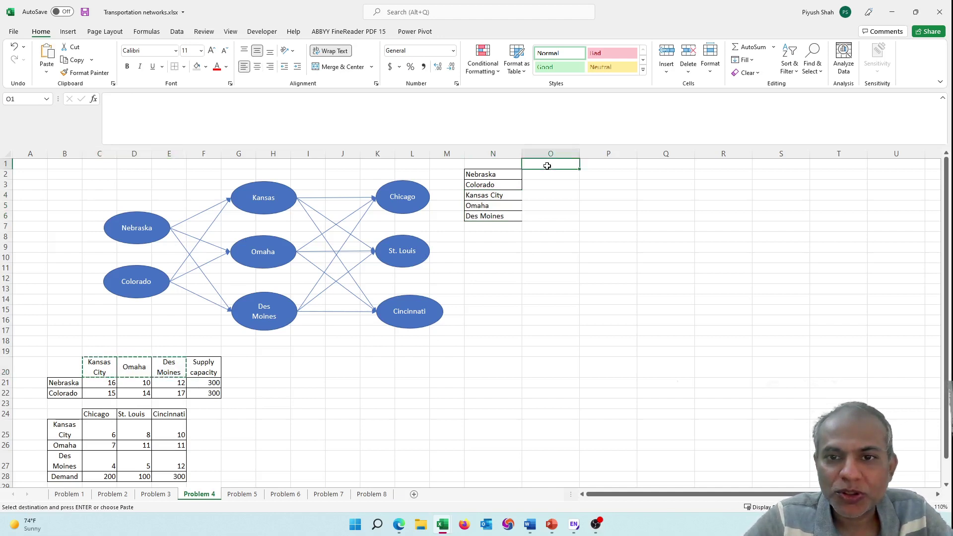
right_click(547, 166)
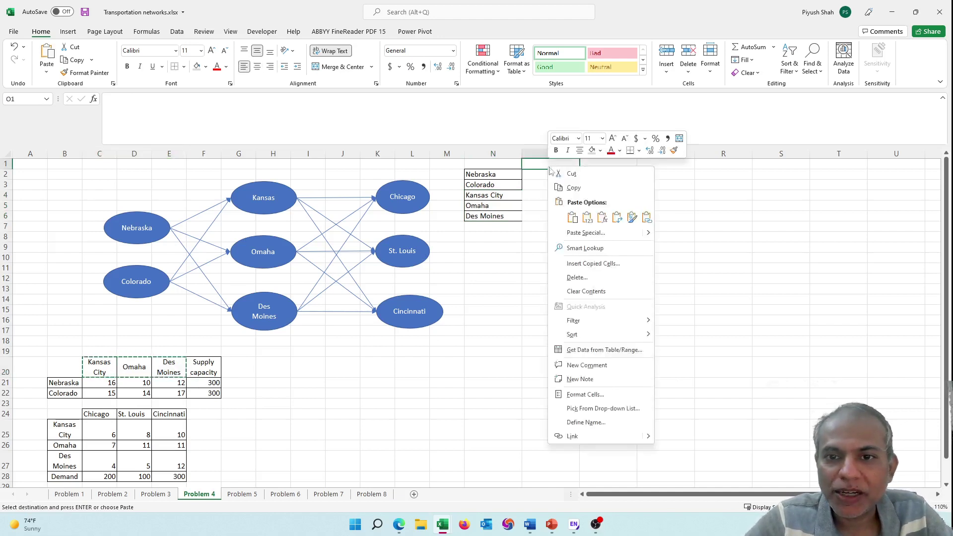
left_click(573, 219)
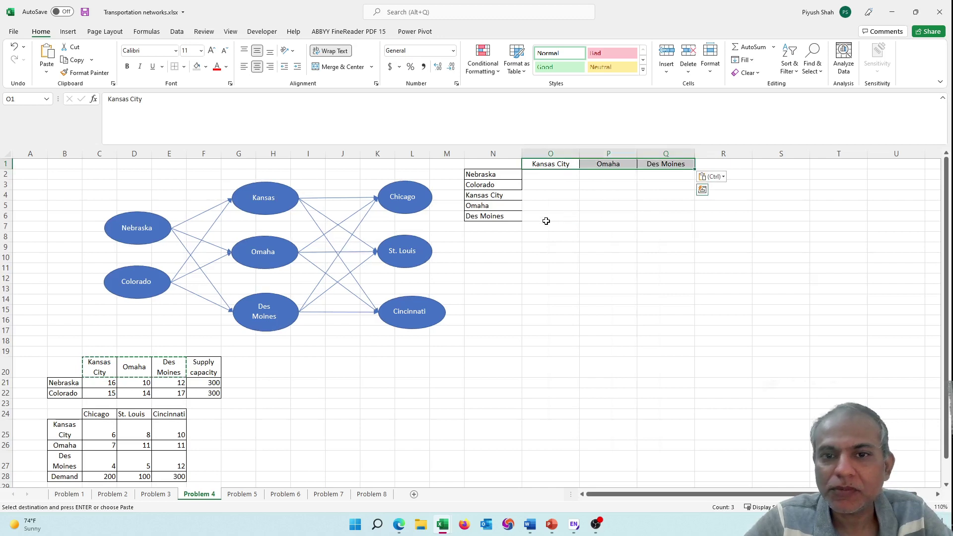
Copy the destination headers Chicago, St. Louis and Cincinnati from C24:E24 to the new header row starting at R1
left_click(105, 420)
key("shift+Right")
key("shift+Right")
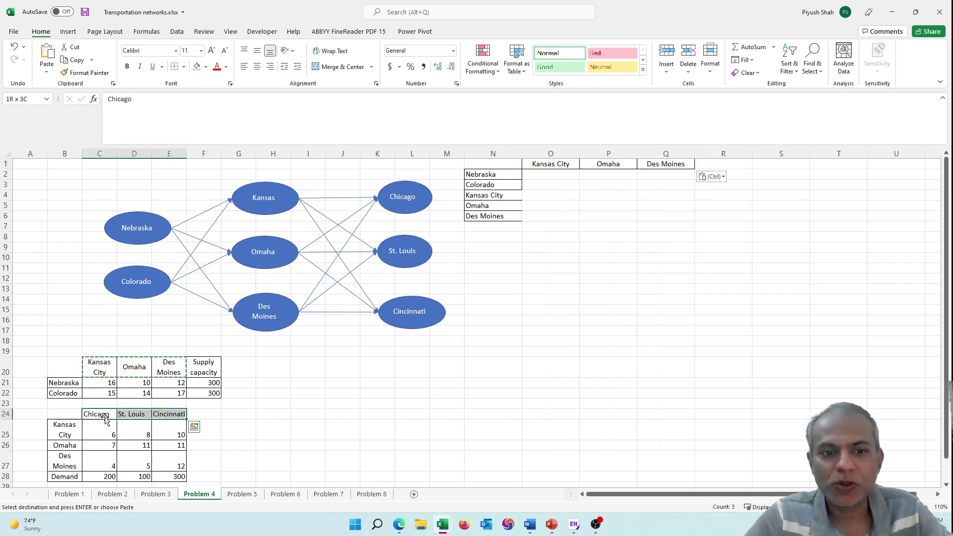
key("ctrl+c")
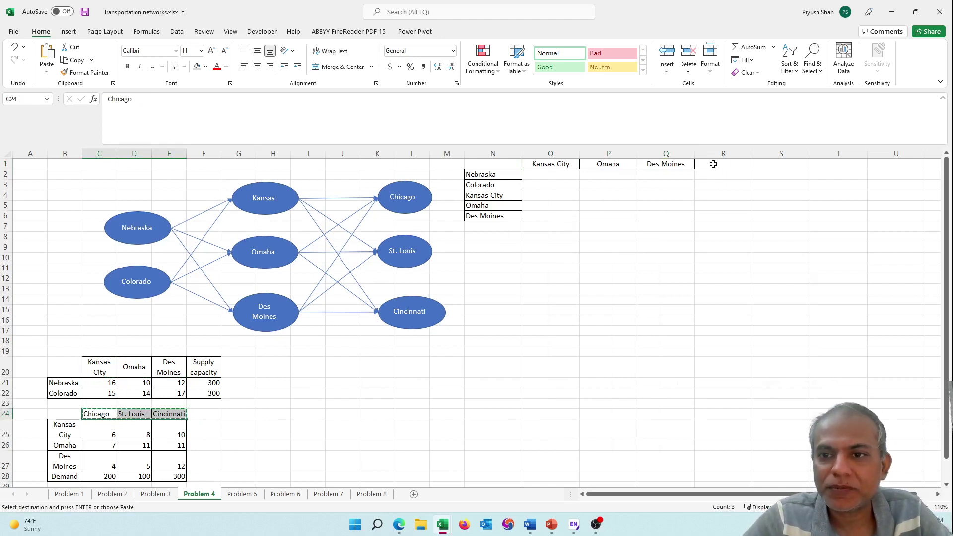
left_click(713, 163)
key("ctrl+v")
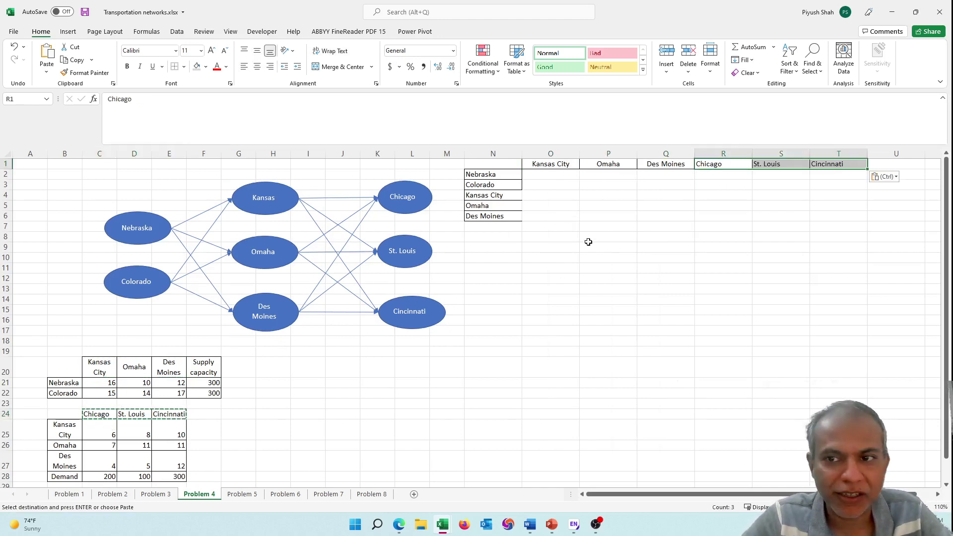
left_click(588, 241)
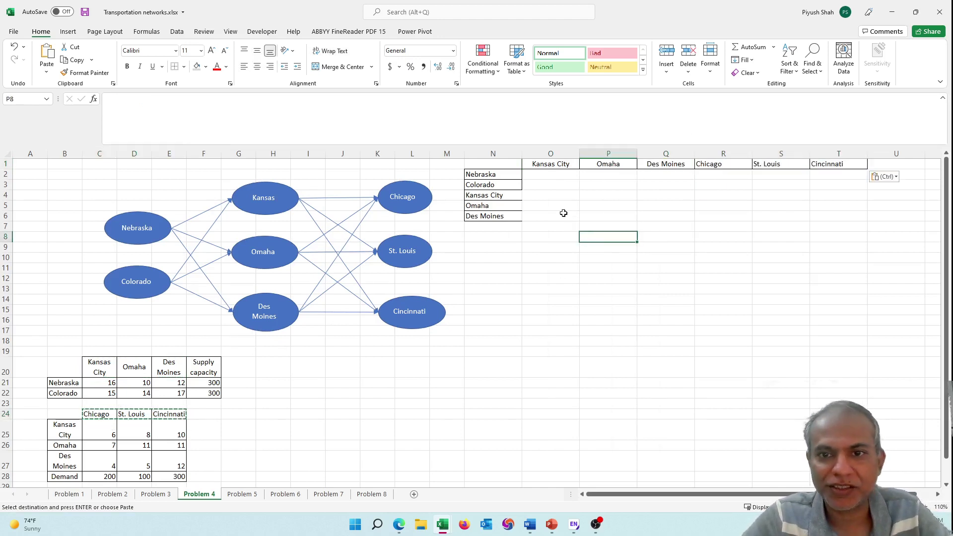
Apply All Borders to the new table's body, O2:U7, including one extra row and column beyond the labels
left_click(544, 177)
key("shift+Down")
key("shift+Down")
key("shift+Down")
key("shift+Down")
key("shift+Down")
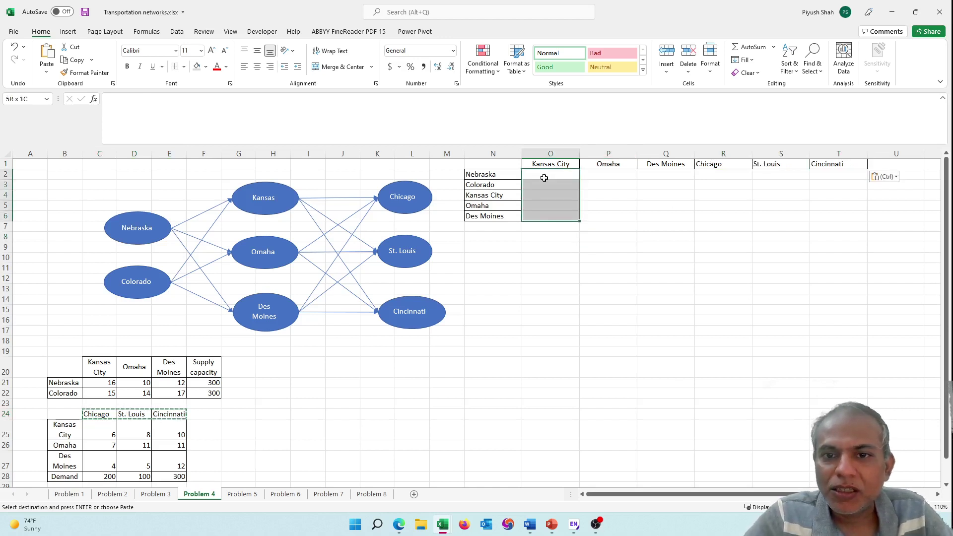
key("shift+Right")
key("shift+Right")
key("shift+Right")
key("shift+Right")
key("shift+Right")
key("shift+Right")
key("shift+Right")
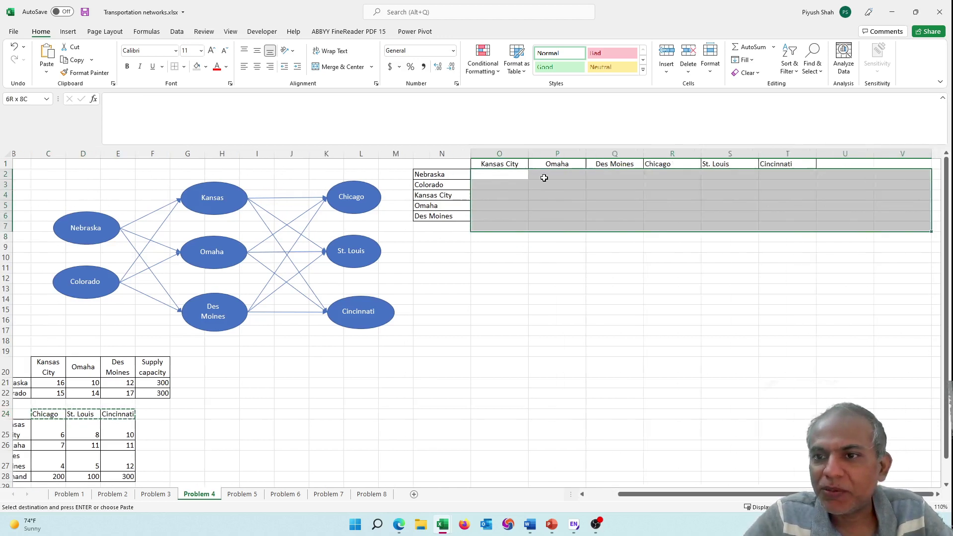
key("shift+Left")
key("shift+Left")
key("shift+Right")
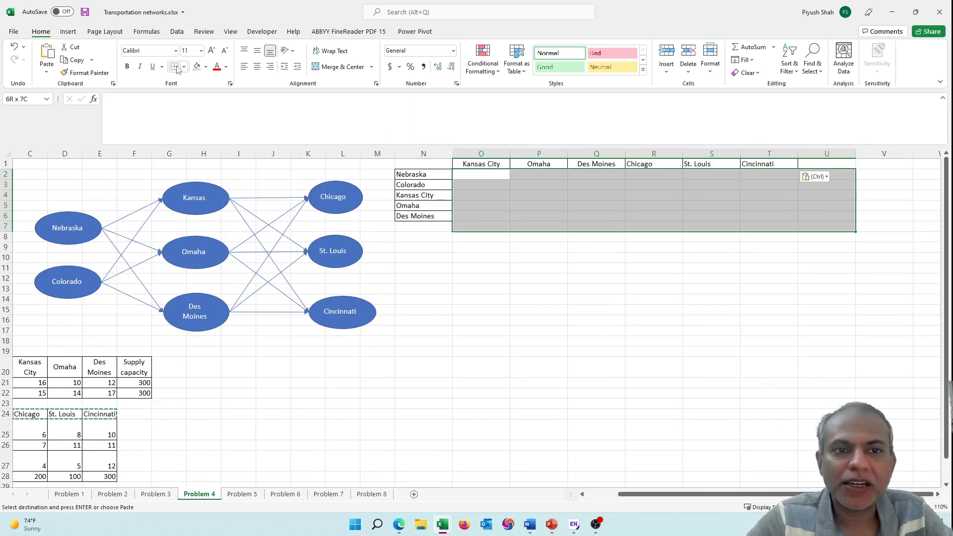
key("Escape")
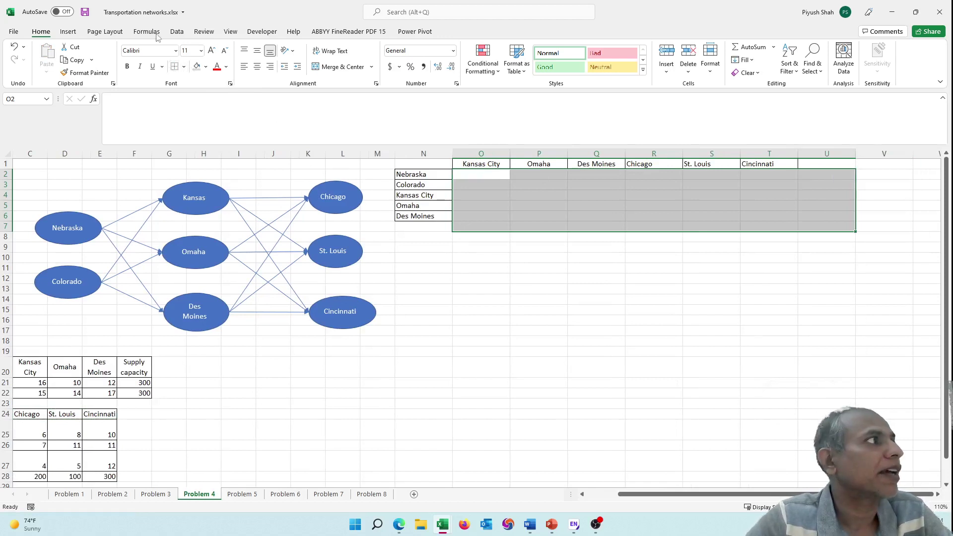
left_click(184, 67)
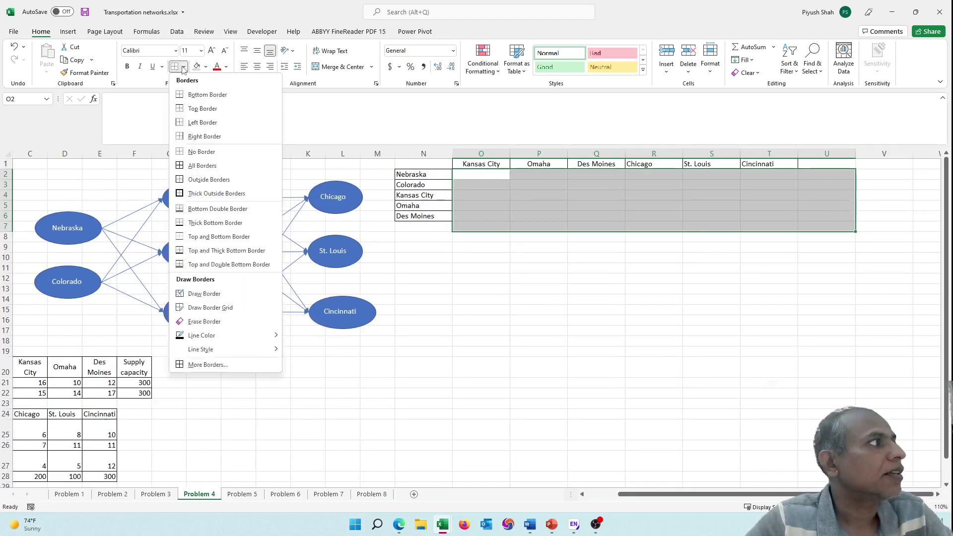
left_click(196, 167)
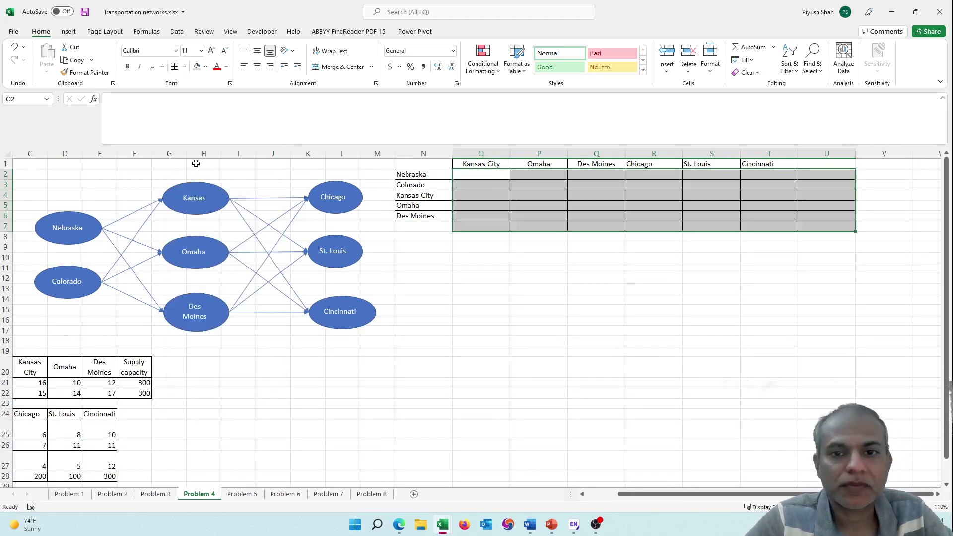
left_click(642, 347)
key("Left")
key("Left")
key("Left")
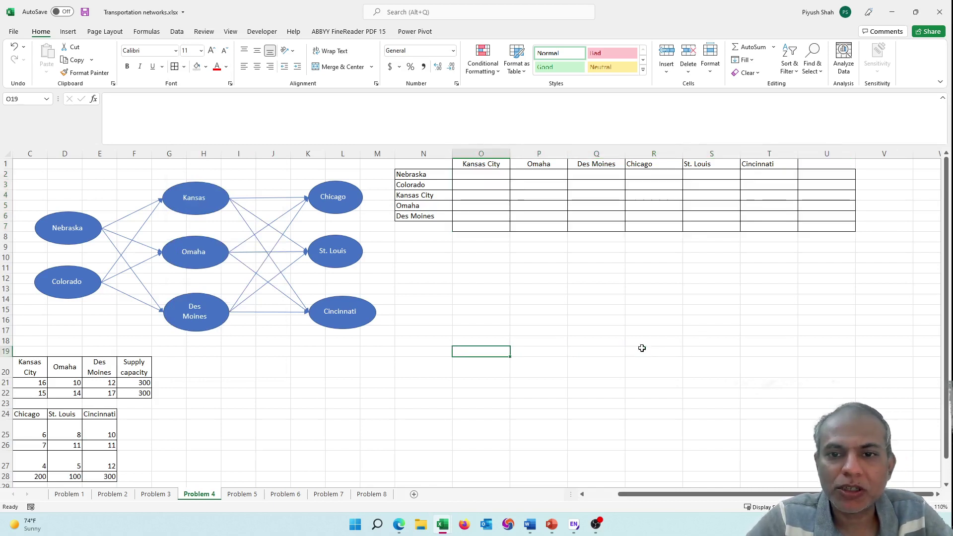
Copy the Nebraska and Colorado shipping costs from C21:E22 into the new table starting at O2
scroll(446, 282, "left", 2)
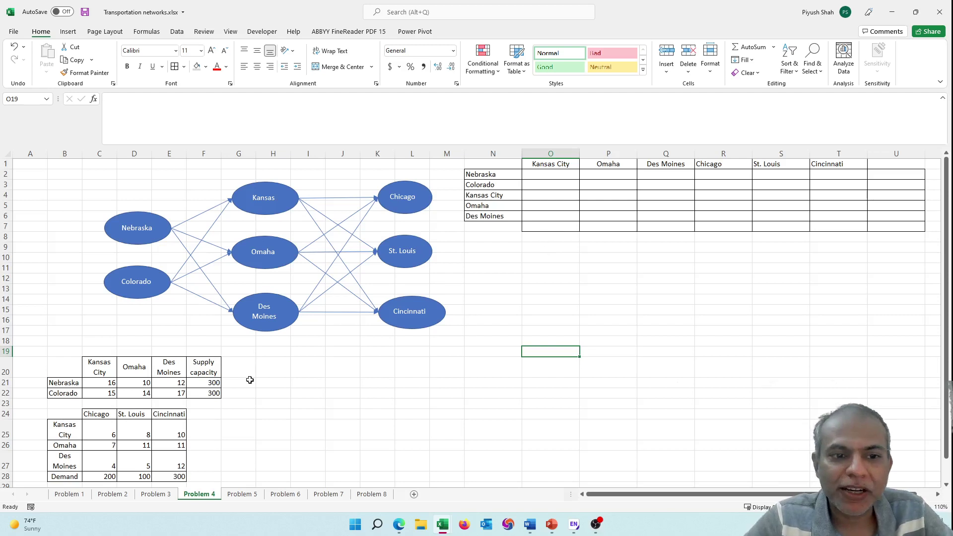
left_click(112, 383)
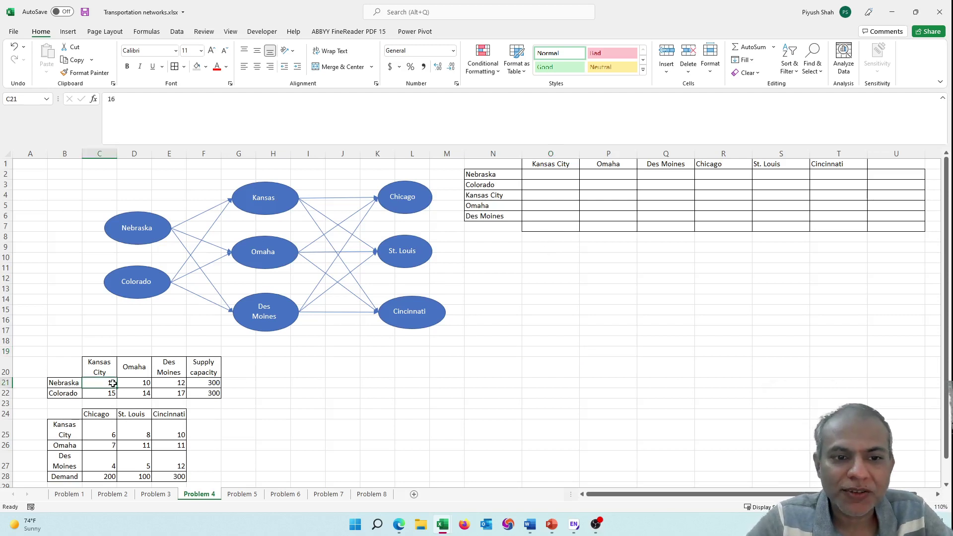
key("shift+Down")
key("shift+Right")
key("shift+Right")
key("shift+Right")
key("shift+Left")
key("ctrl+c")
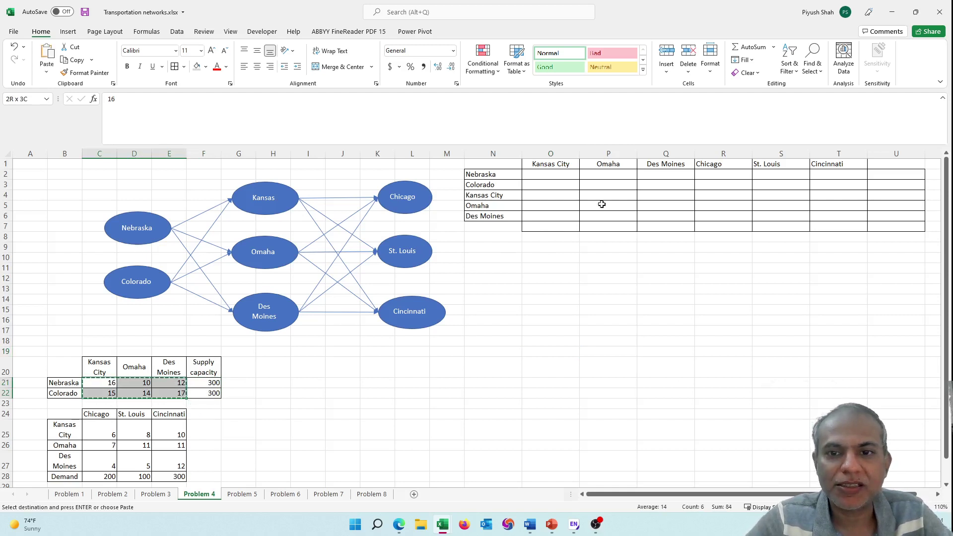
left_click(555, 175)
key("ctrl+v")
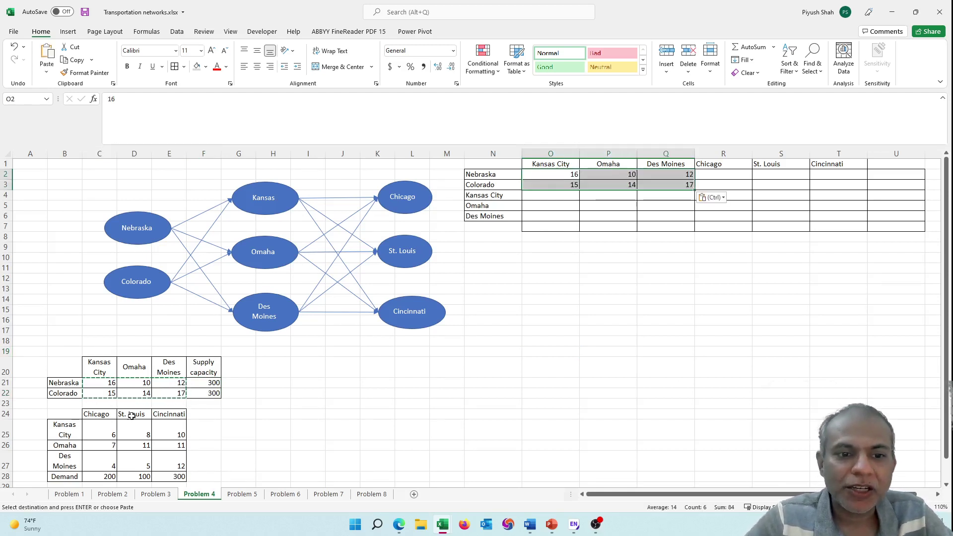
Copy the Kansas City, Omaha and Des Moines shipping costs from C25:E27 into the new table starting at R4
left_click(115, 428)
key("shift+Down")
key("shift+Down")
key("shift+Right")
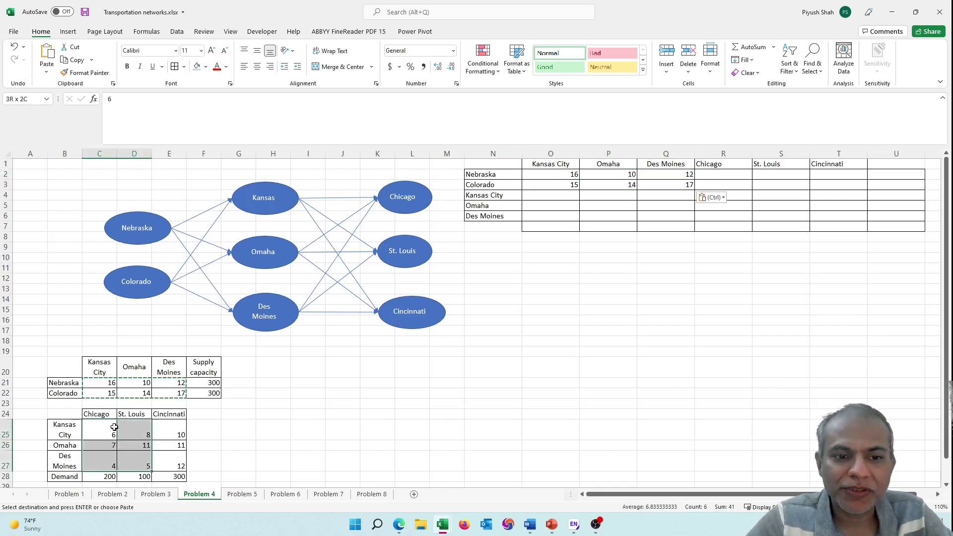
key("shift+Right")
key("ctrl+c")
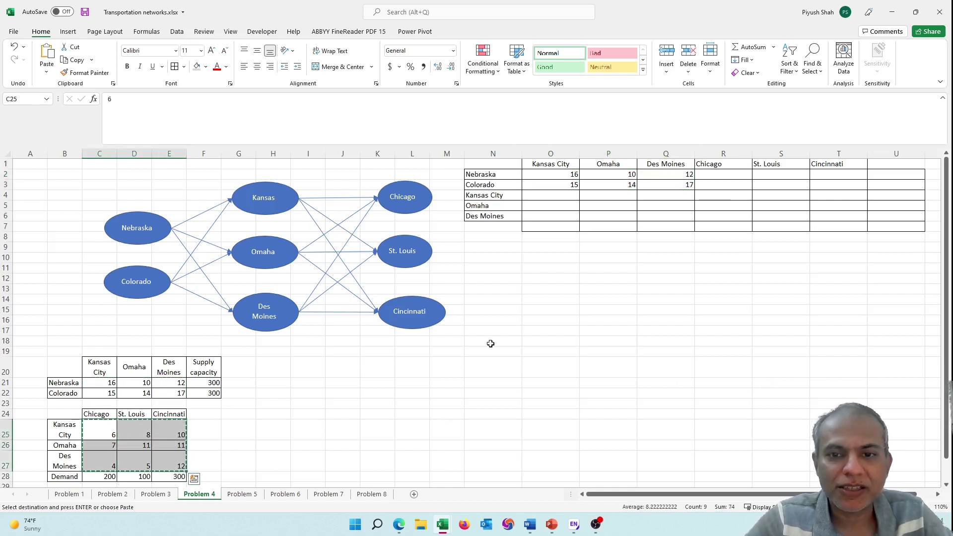
left_click(713, 194)
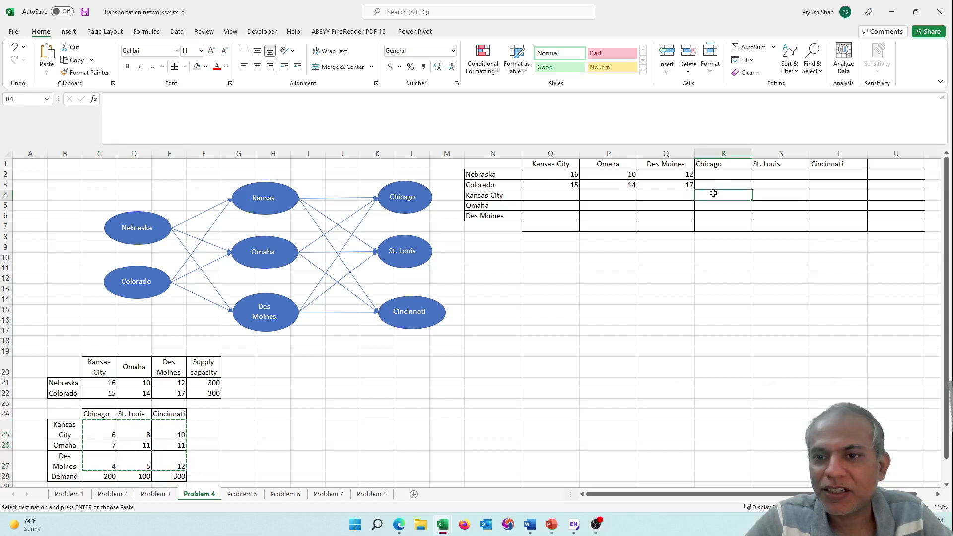
key("ctrl+v")
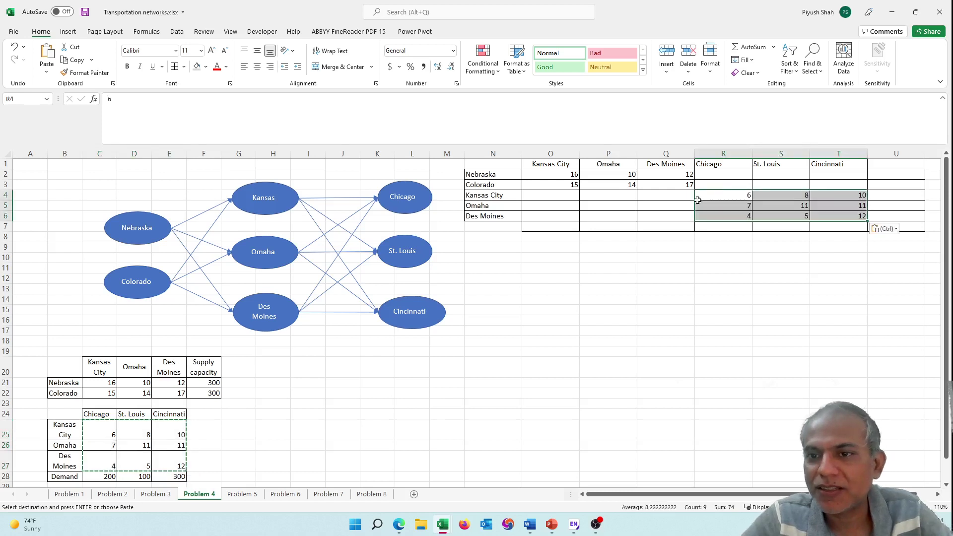
Enter 100 as the cost from Kansas City to Kansas City in cell O4 of the new table
left_click(601, 215)
left_click(545, 204)
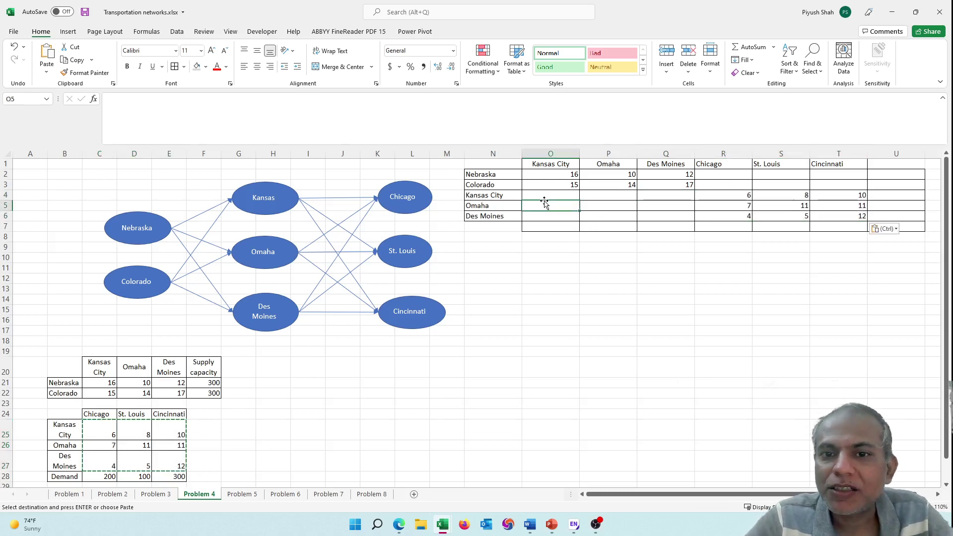
key("Up")
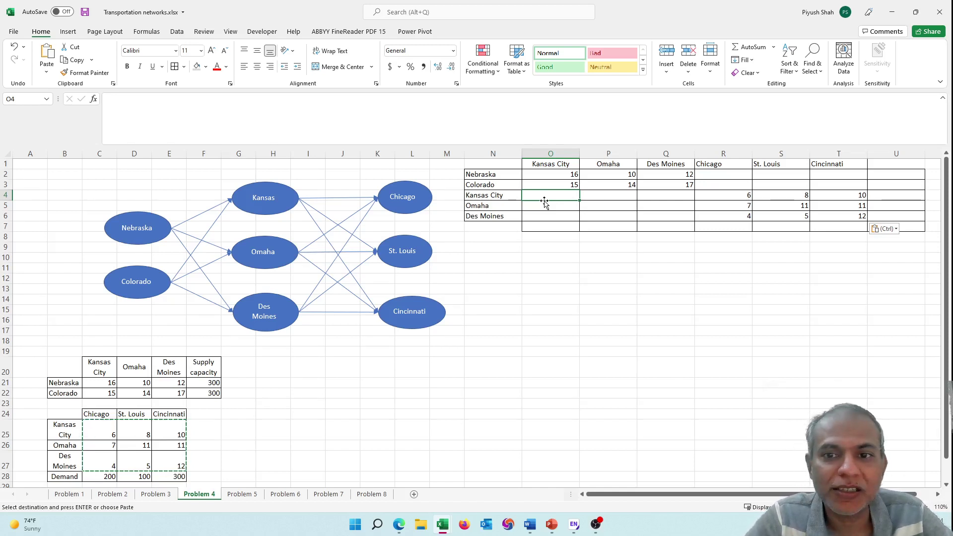
type("100")
key("Tab")
Copy the 100 cost from O4 to the Omaha and Des Moines columns of the Kansas City row, P4:Q4
left_click(544, 200)
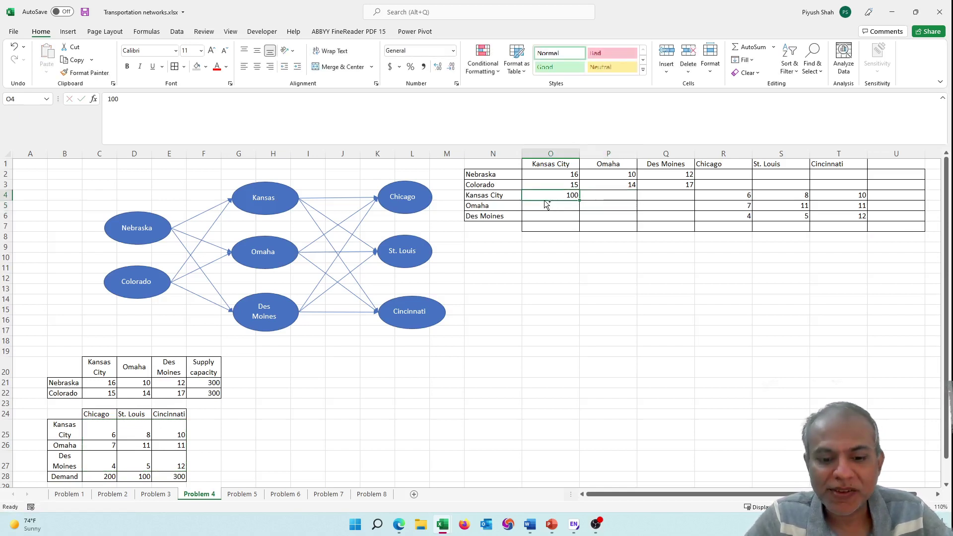
key("ctrl+c")
key("Right")
key("shift+Right")
key("ctrl+v")
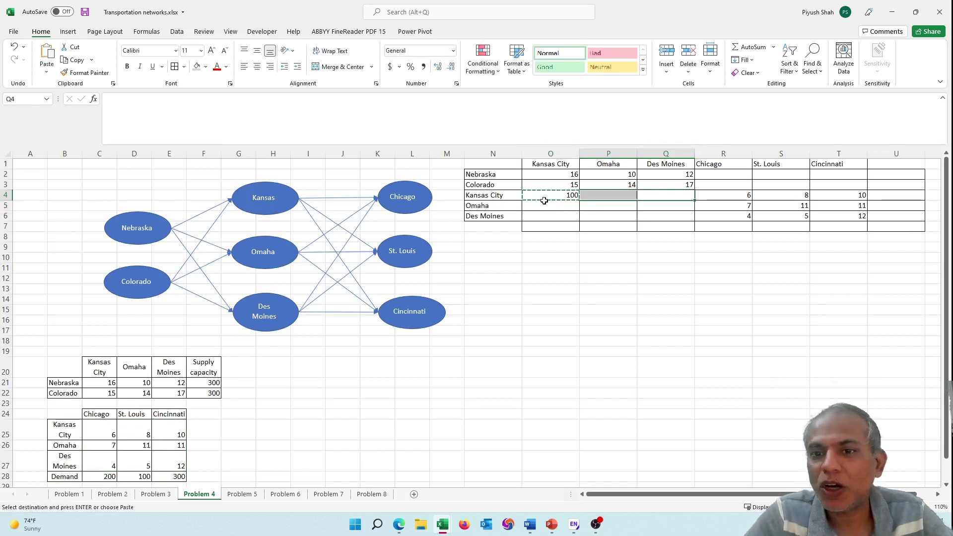
key("Escape")
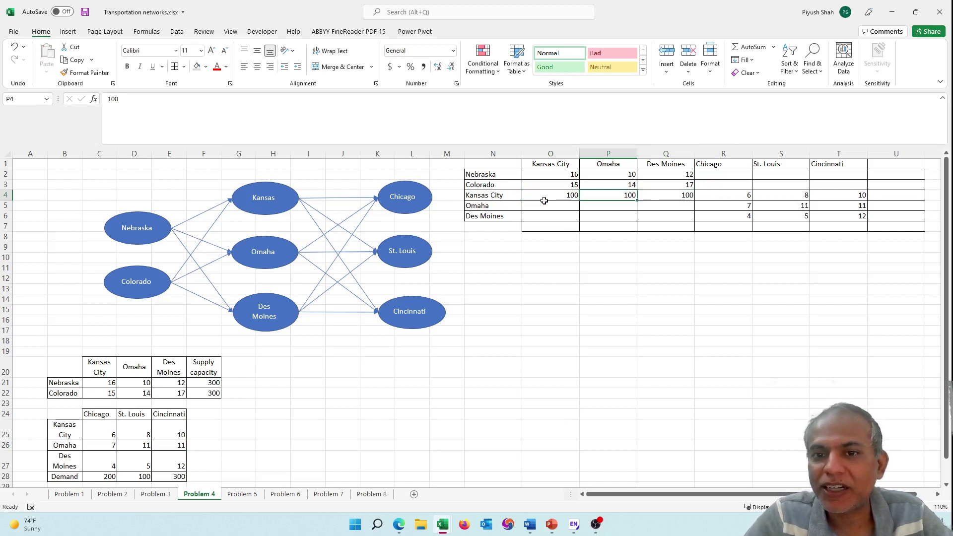
Copy the Kansas City row's 100 costs from O4:Q4 to the Omaha and Des Moines rows, O5:Q6
left_click(545, 201)
key("Left")
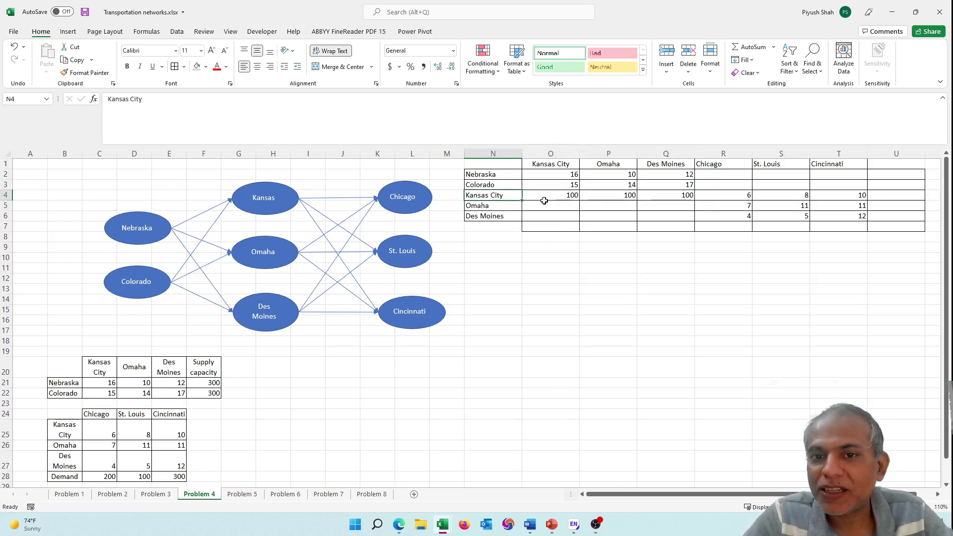
left_click(545, 201)
key("shift+Right")
key("shift+Right")
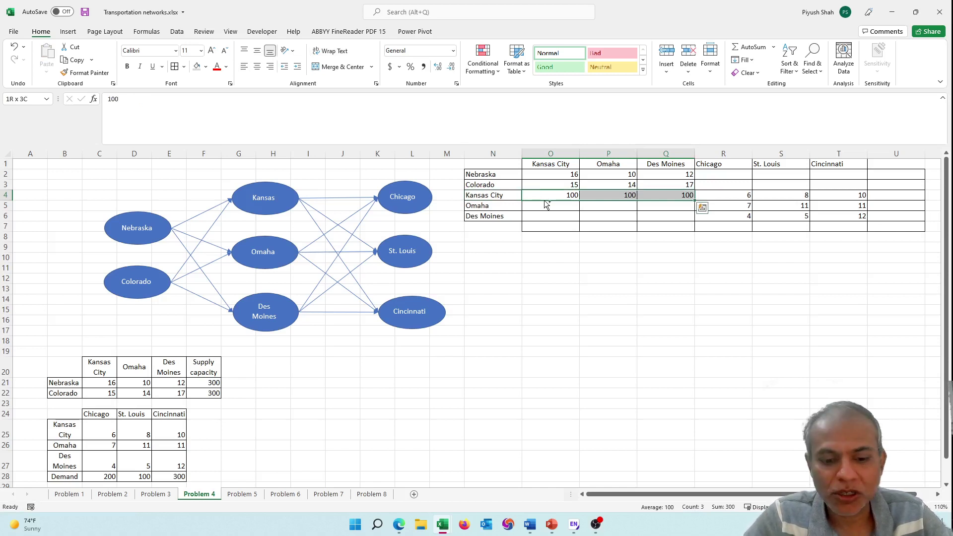
key("ctrl+c")
left_click(544, 204)
key("shift+Down")
key("Return")
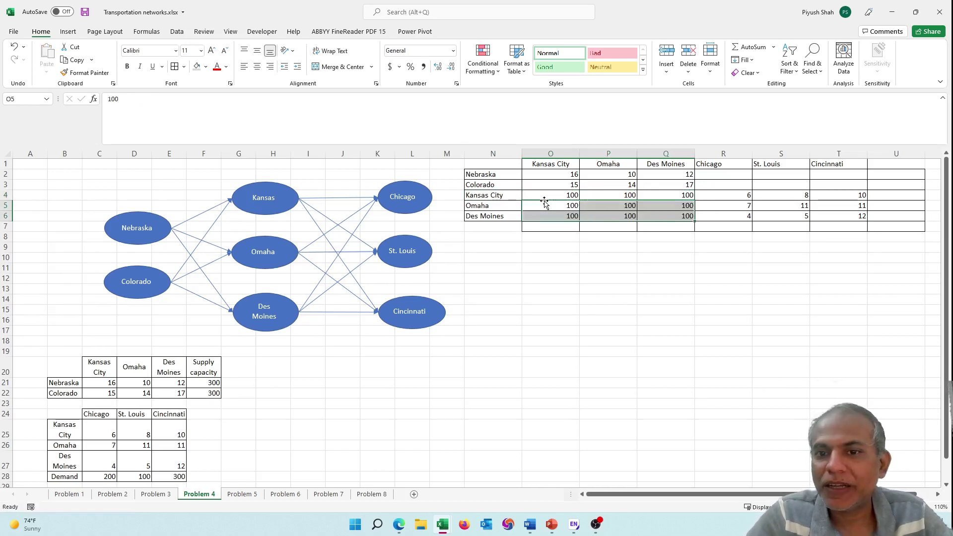
Copy the 100 costs from O5:Q6 to the Nebraska and Colorado rows under Chicago, St. Louis and Cincinnati, R2:T3
key("Right")
left_click(545, 202)
key("shift+Right")
key("shift+Right")
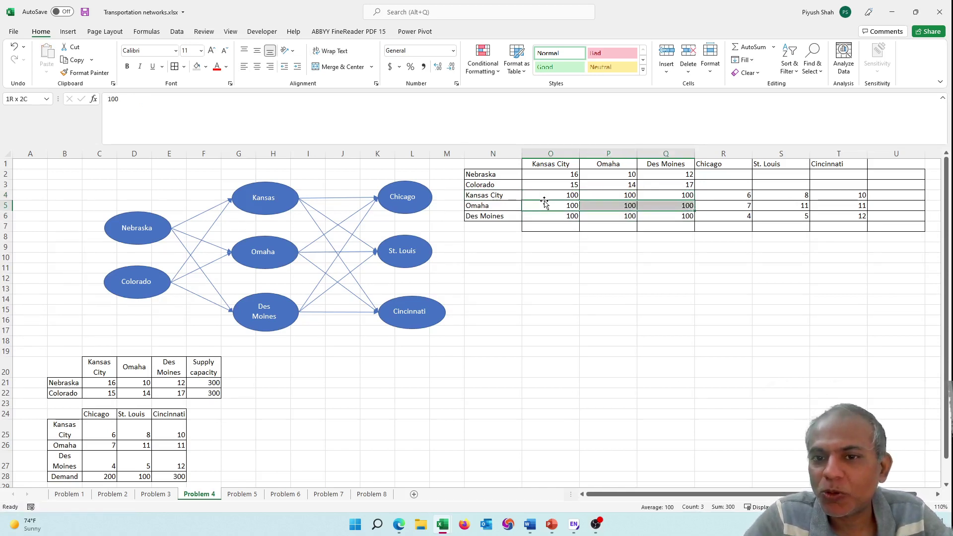
key("shift+Down")
key("ctrl+c")
key("Right")
key("Right")
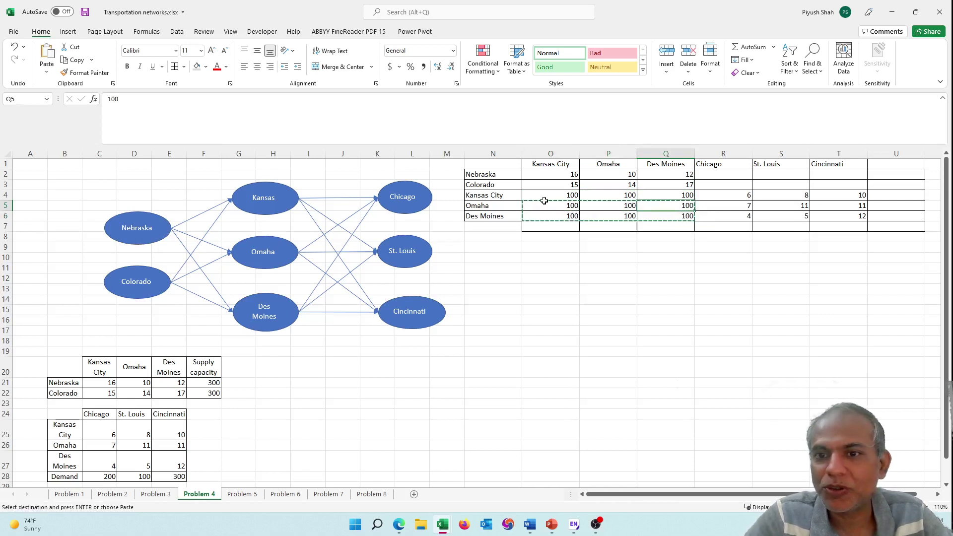
key("Up")
key("Up")
key("Right")
key("Up")
key("Up")
key("Down")
key("ctrl+v")
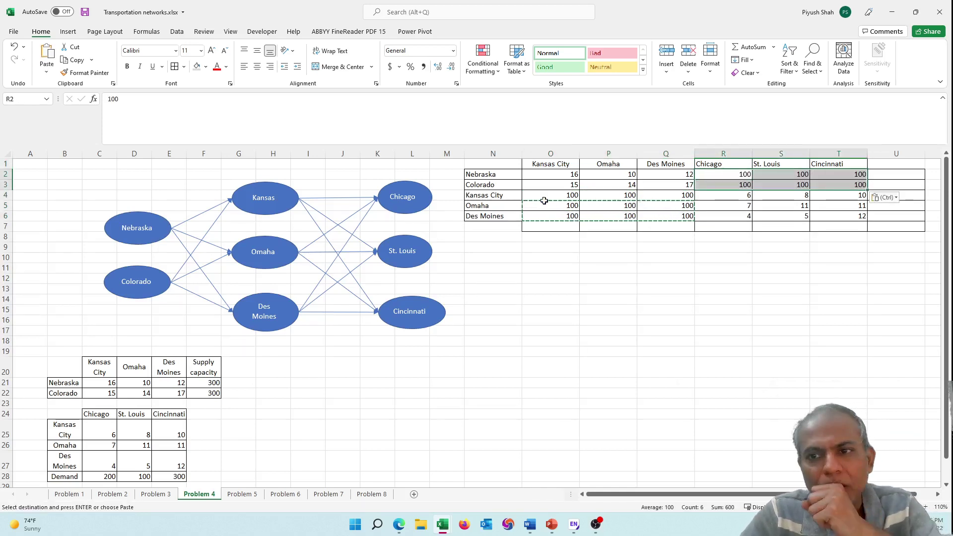
key("Down")
key("Down")
key("Down")
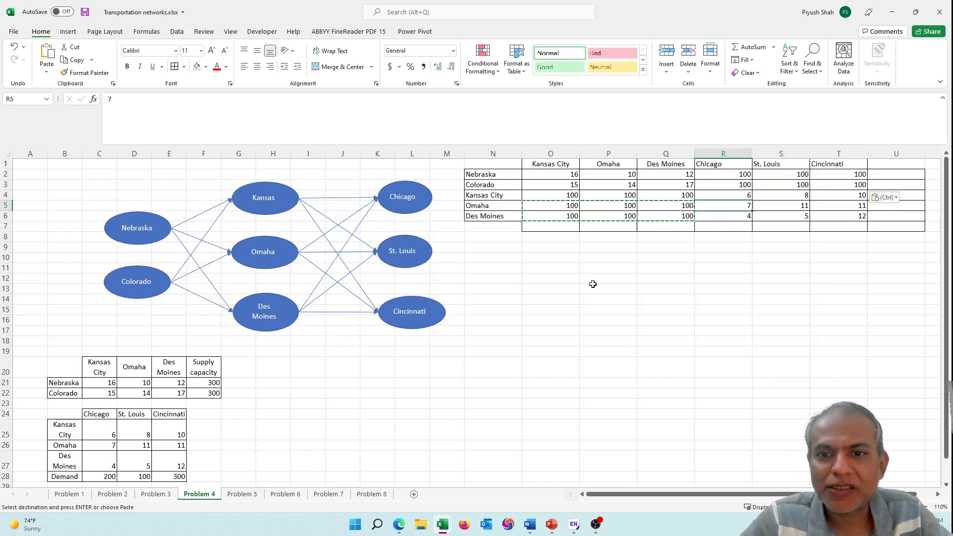
key("Escape")
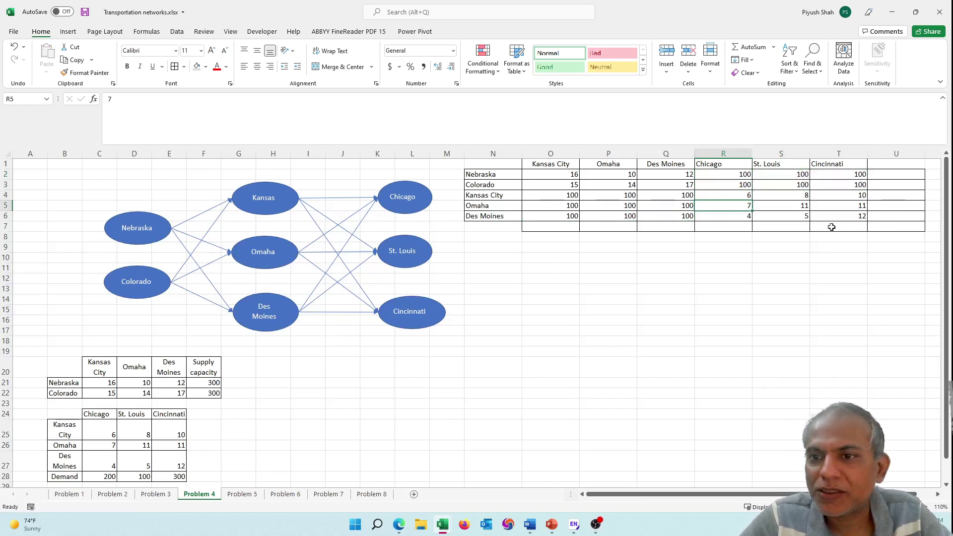
Enter a supply capacity of 300 for both Nebraska and Colorado in U2:U3
left_click(881, 183)
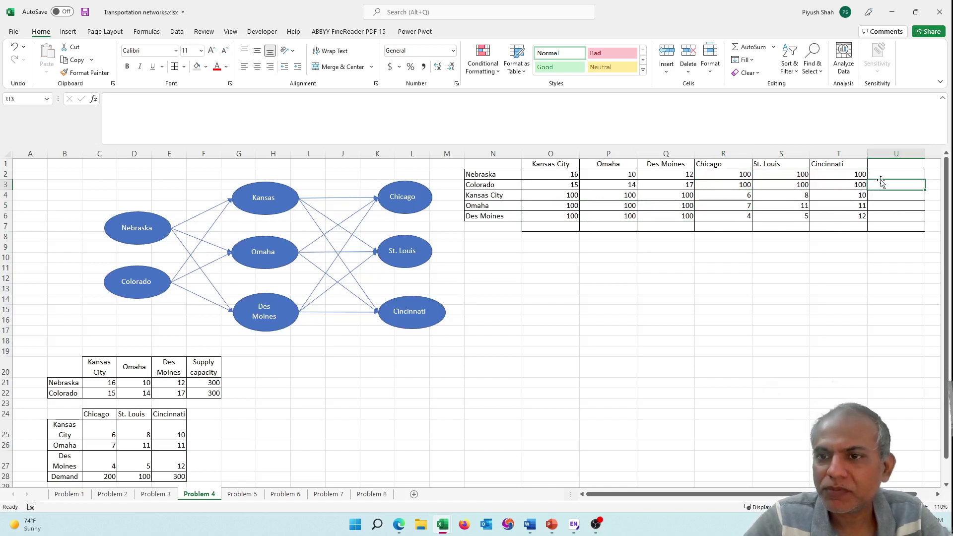
key("Up")
type("300")
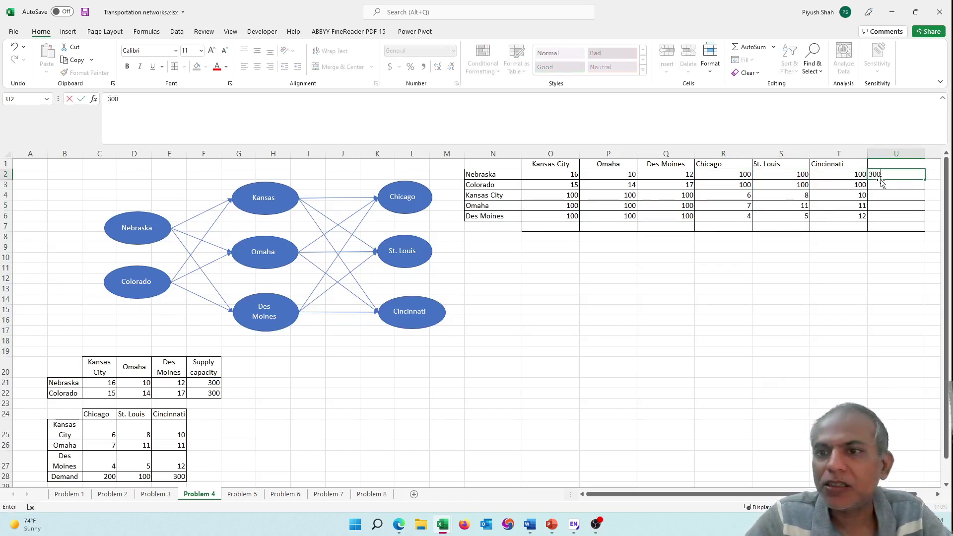
key("Return")
type("300")
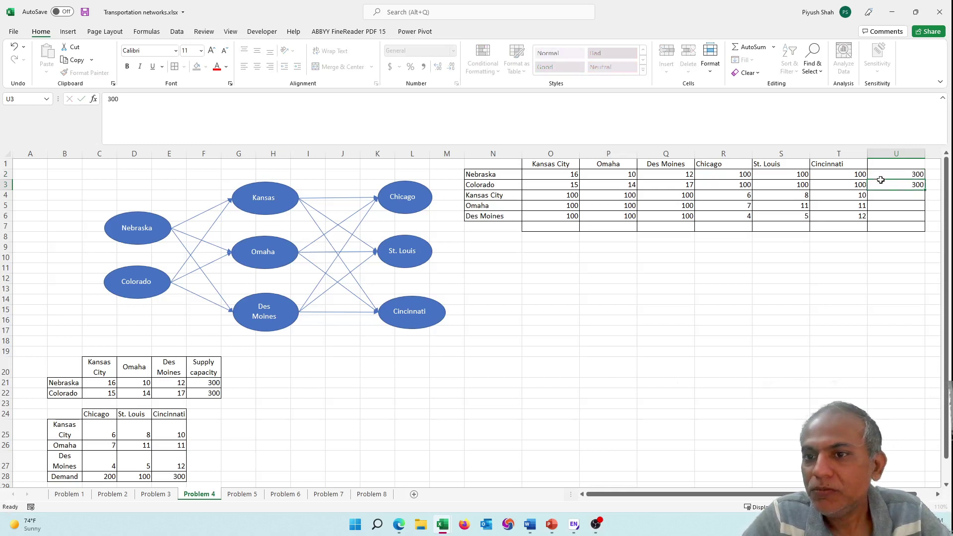
key("Return")
Enter the demands 200 for Chicago, 100 for St. Louis and 300 for Cincinnati in R7:T7
key("Down")
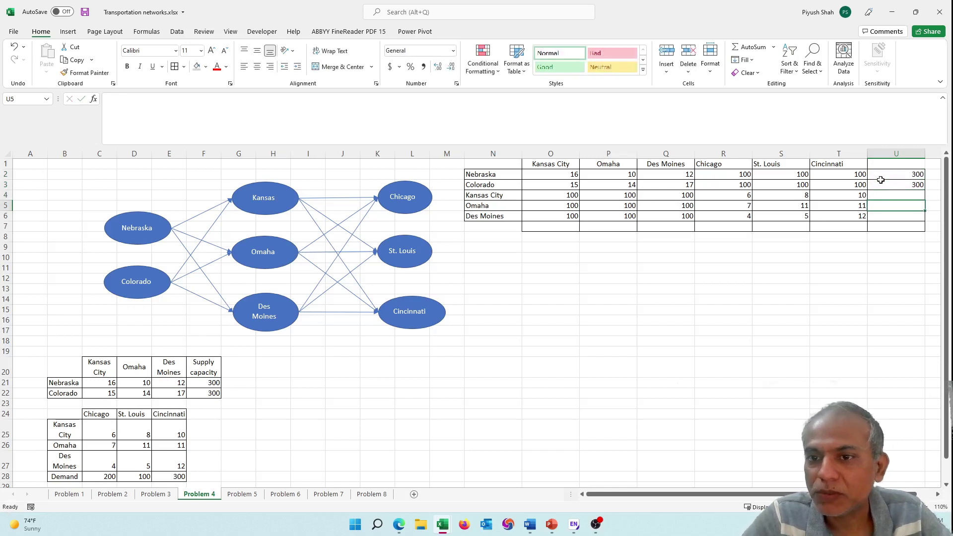
key("Left")
key("Down")
key("Down")
key("Left")
key("Left")
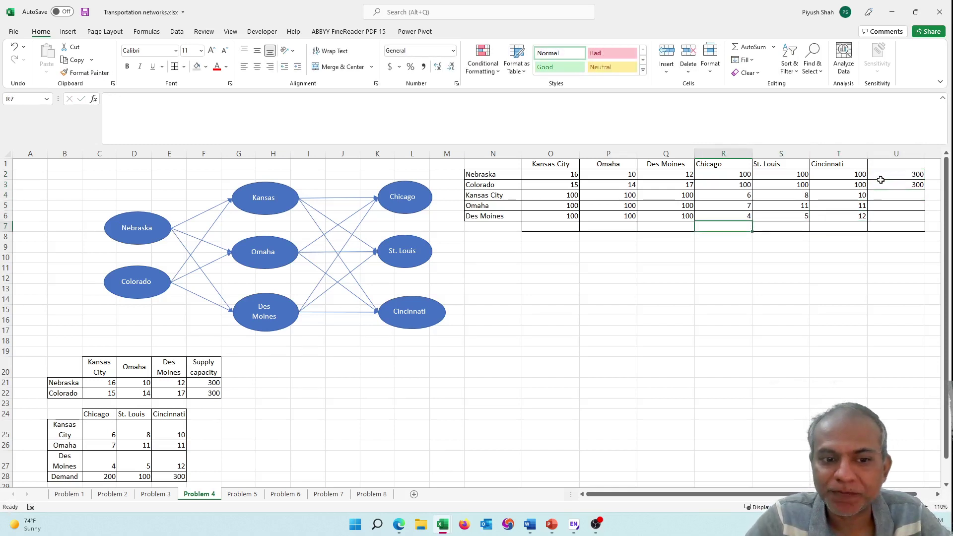
type("200")
key("Tab")
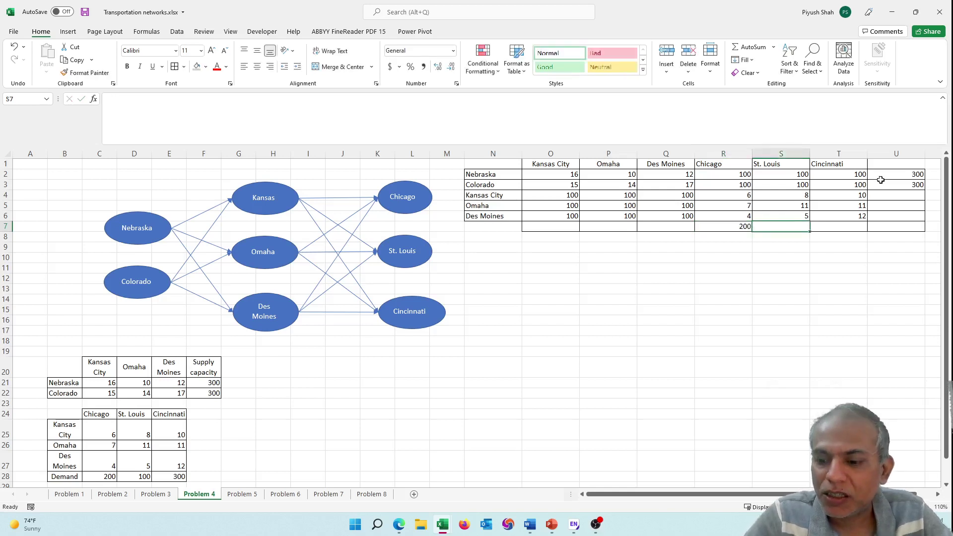
type("100")
key("Tab")
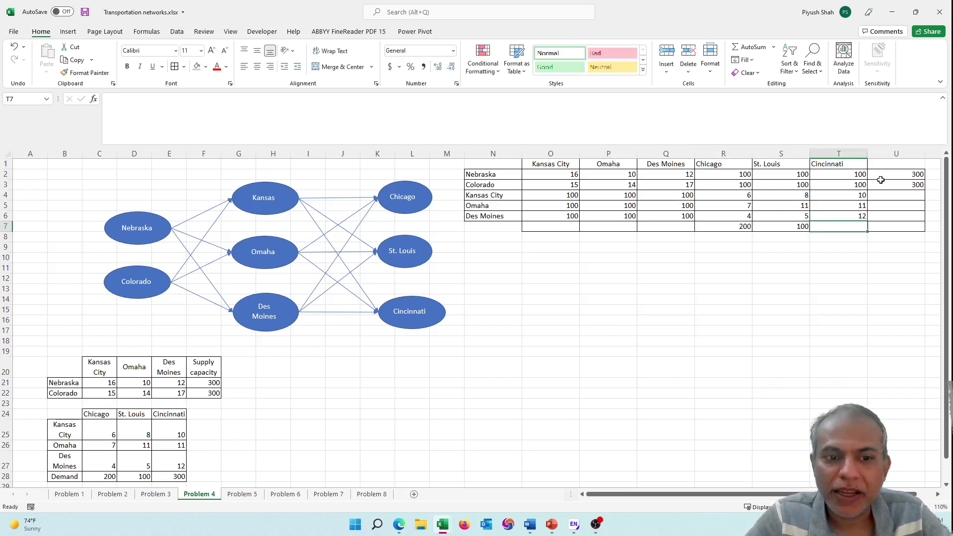
type("30")
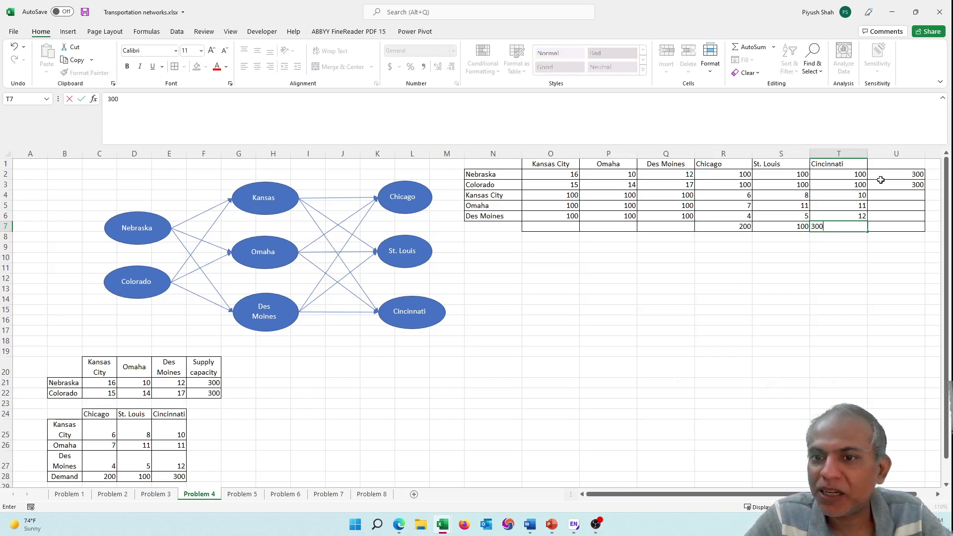
type("0")
key("Return")
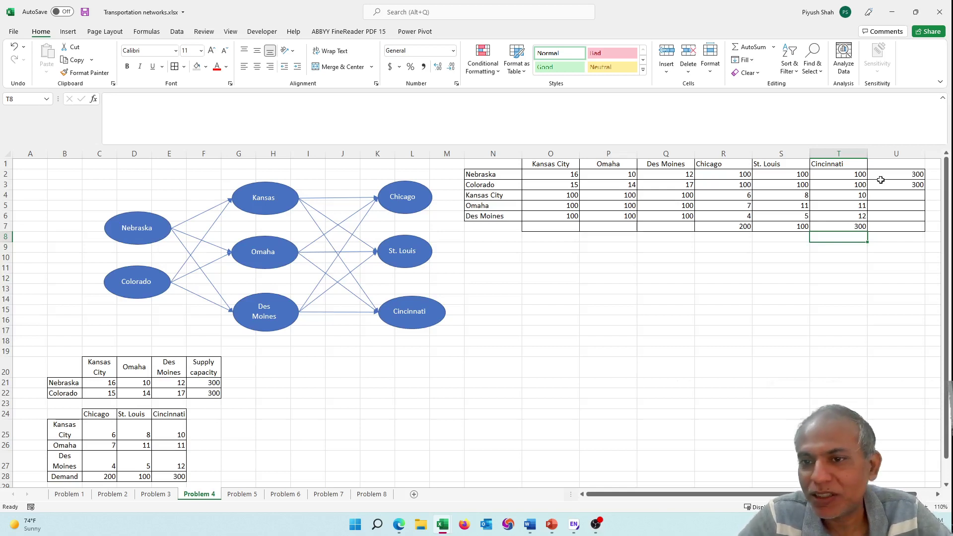
Enter a demand of 600 for each of Kansas City, Omaha and Des Moines in O7:Q7
key("Left")
key("Left")
key("Left")
key("Left")
key("Left")
key("Up")
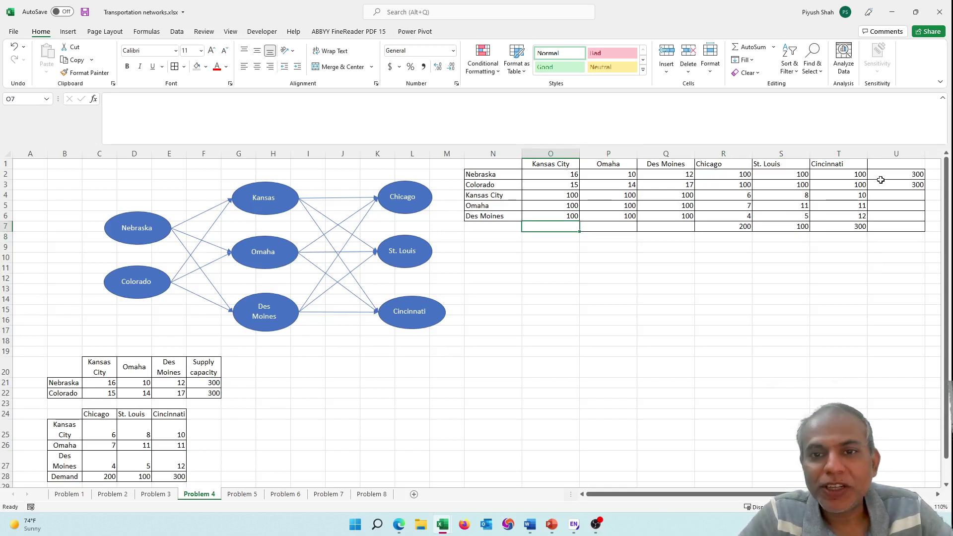
type("600")
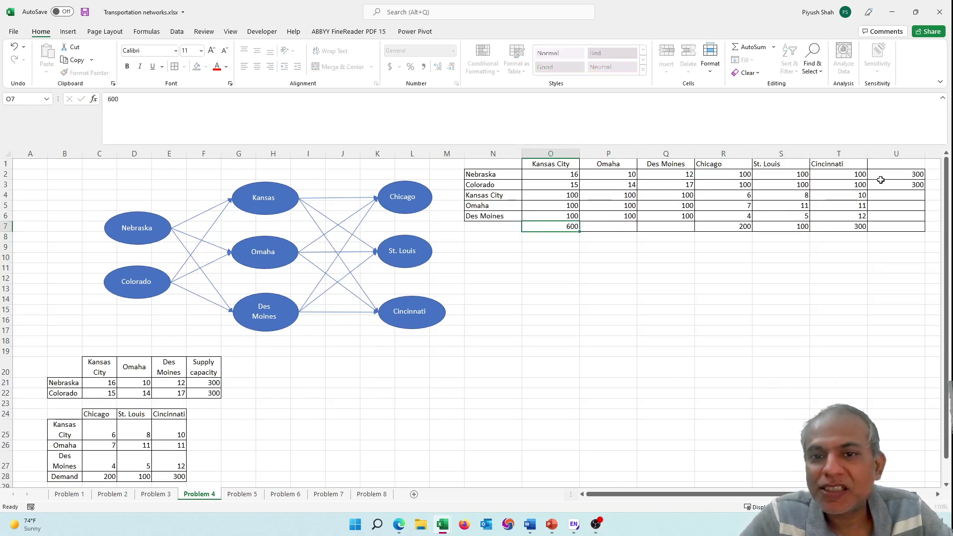
key("Tab")
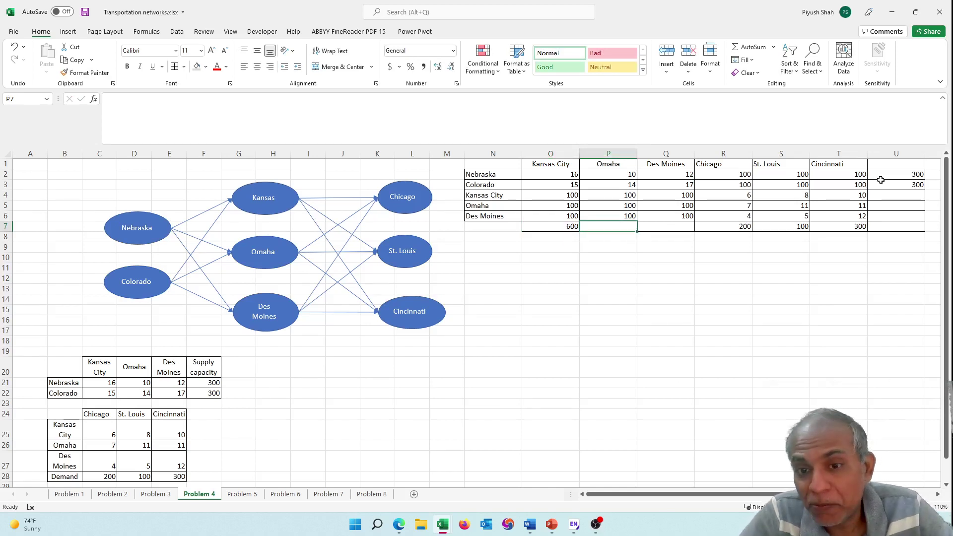
type("600")
key("Tab")
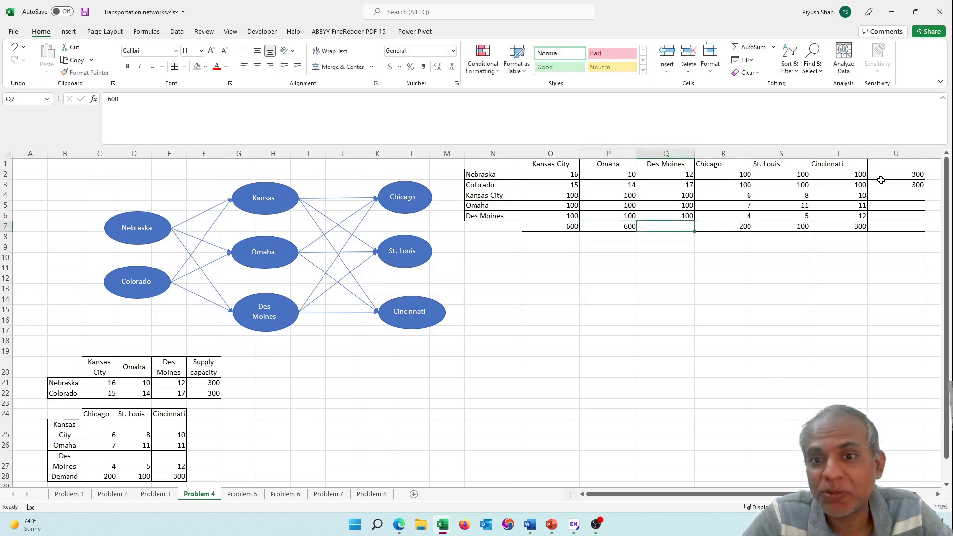
type("600")
key("Tab")
Enter a supply of 600 for each of Kansas City, Omaha and Des Moines in U4:U6
key("Tab")
key("Tab")
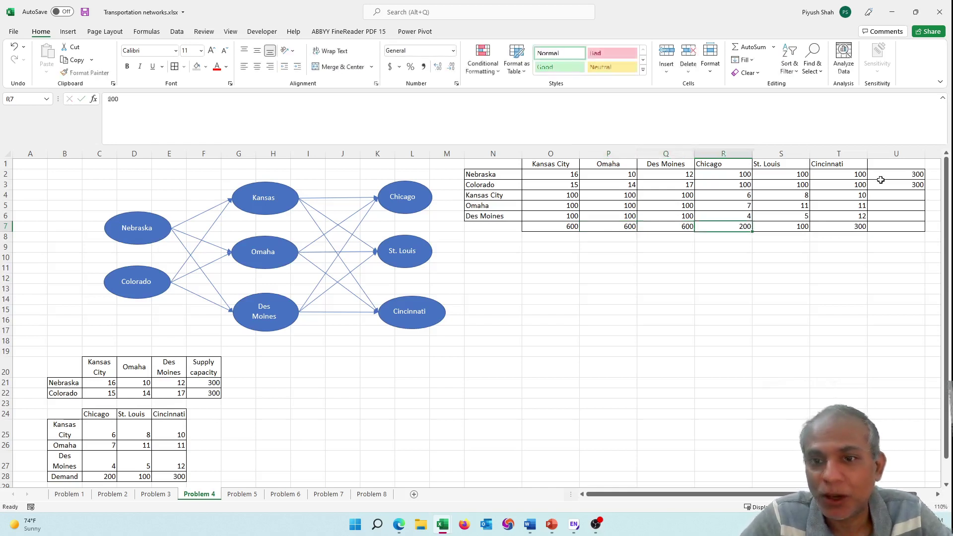
key("Tab")
key("Up")
key("Up")
key("Up")
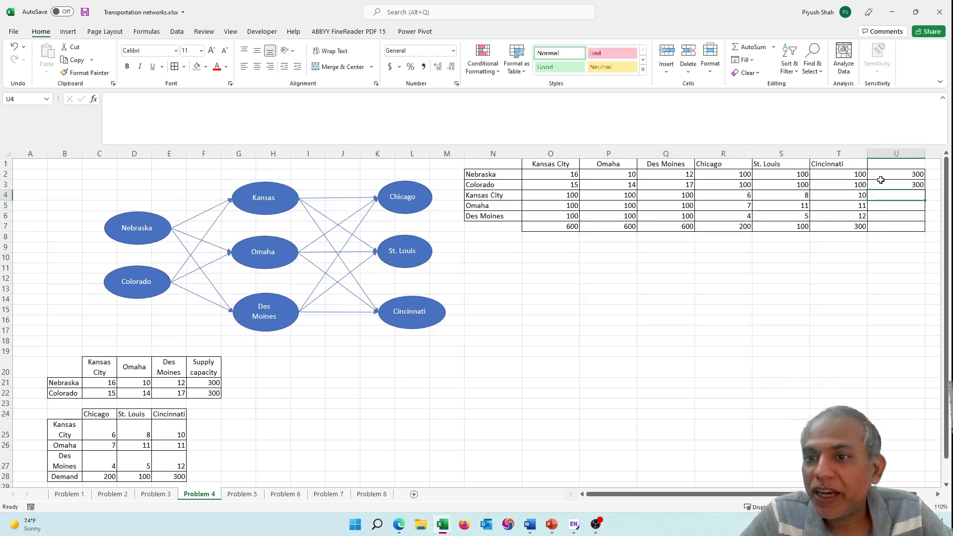
type("600")
key("Return")
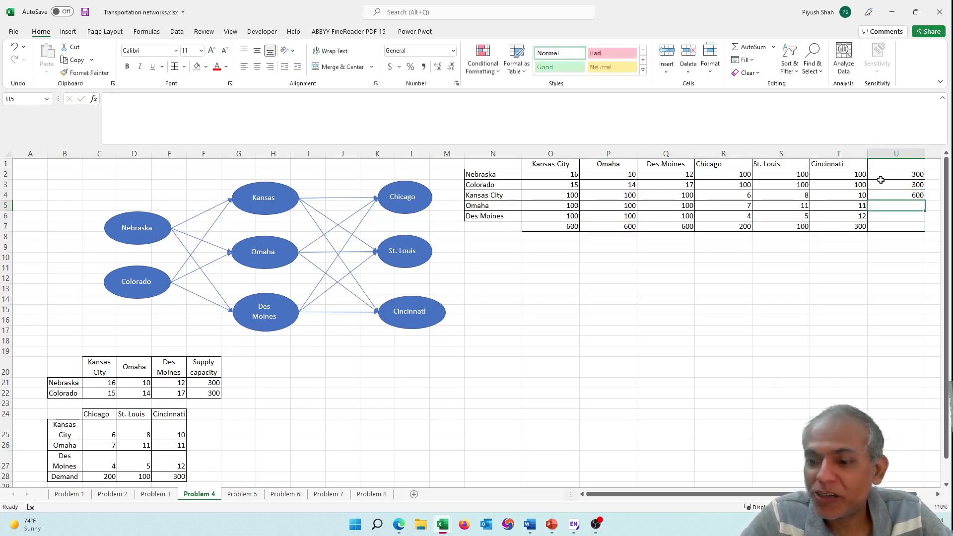
type("600")
key("Return")
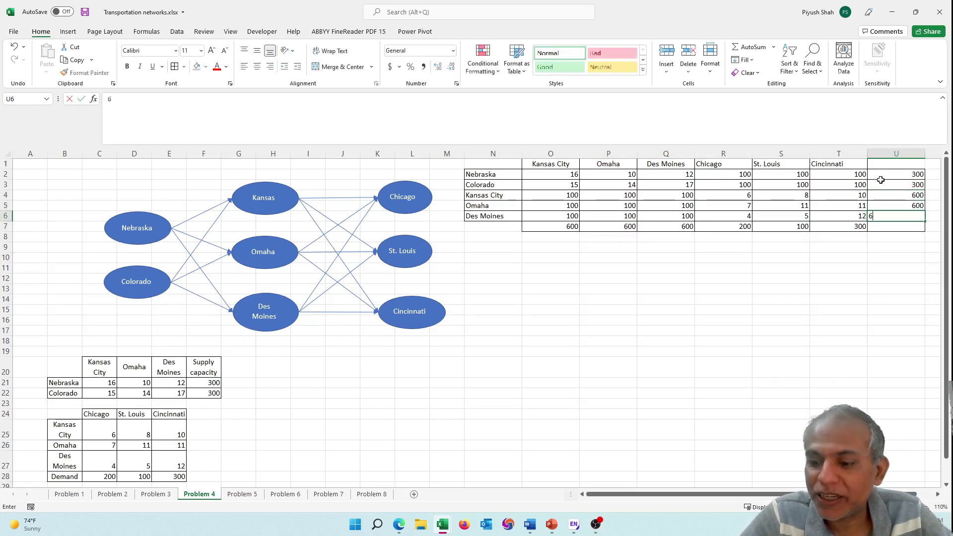
type("600")
key("Return")
key("Return")
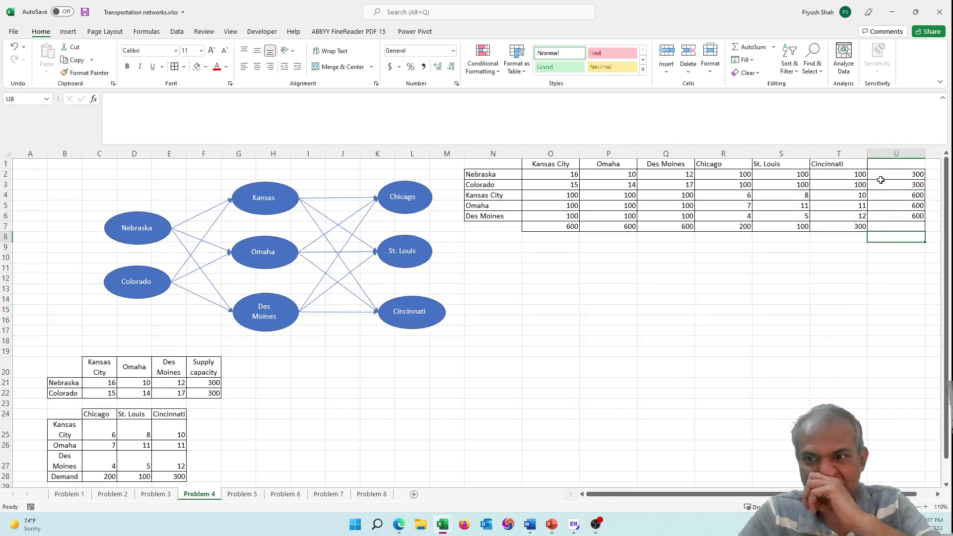
Copy the whole cost matrix N1:U7, including supplies and demands, and paste the duplicate starting at N9
key("Left")
key("Left")
key("Left")
key("Left")
key("Left")
key("Left")
key("Left")
key("Left")
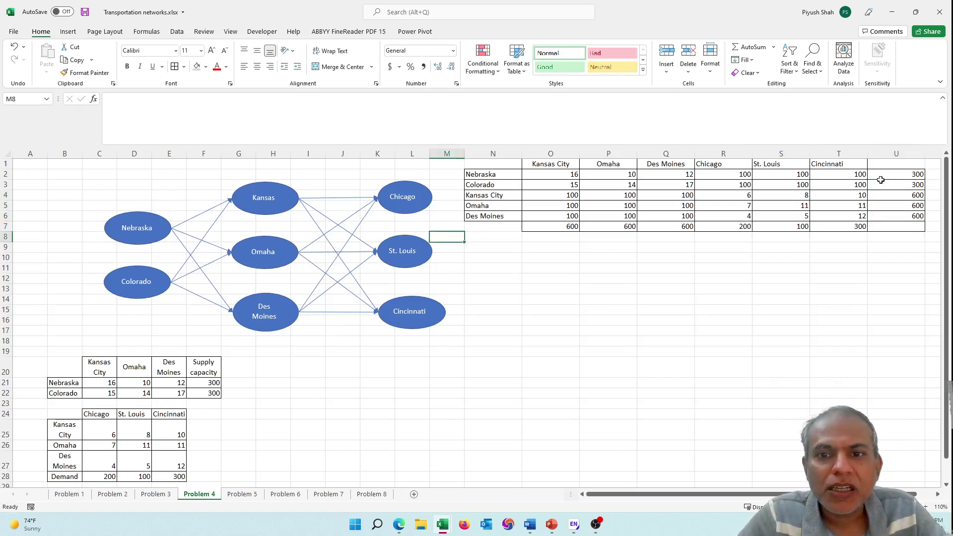
key("Right")
key("Up")
key("Up")
key("Up")
key("Up")
key("Up")
key("Up")
key("Up")
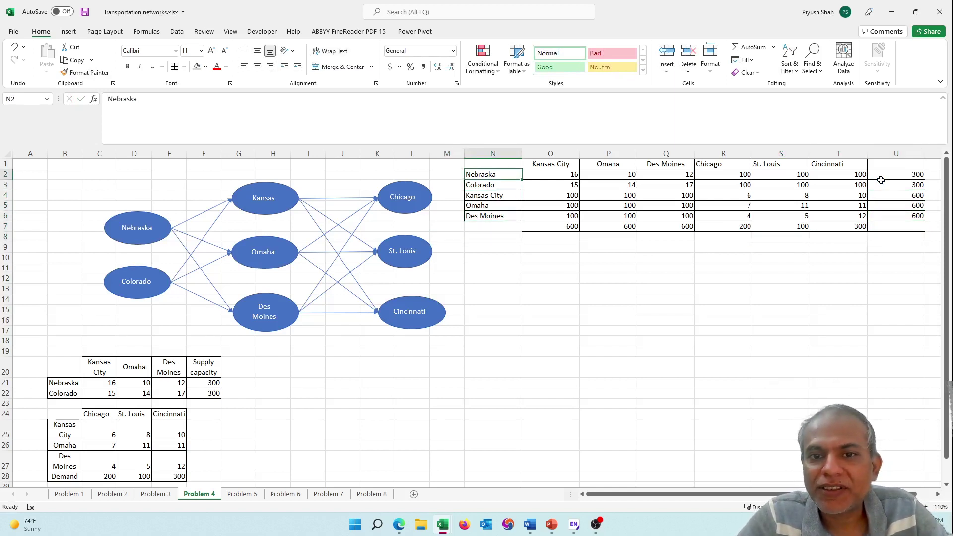
key("shift+Down")
key("shift+Down")
key("shift+Down")
key("shift+Down")
key("shift+Down")
key("shift+Down")
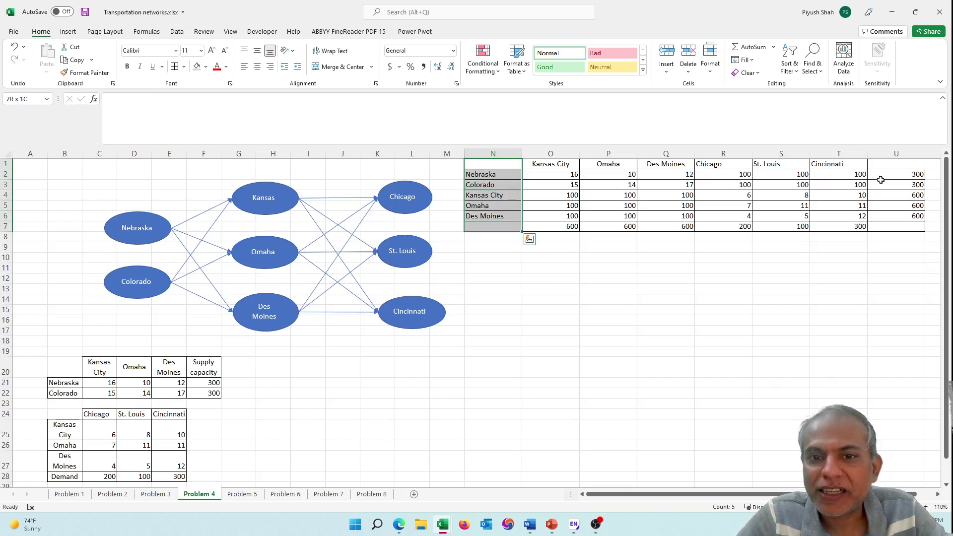
key("shift+Right")
key("shift+Right")
key("shift+Right")
key("shift+Right")
key("shift+Right")
key("shift+Right")
key("shift+Right")
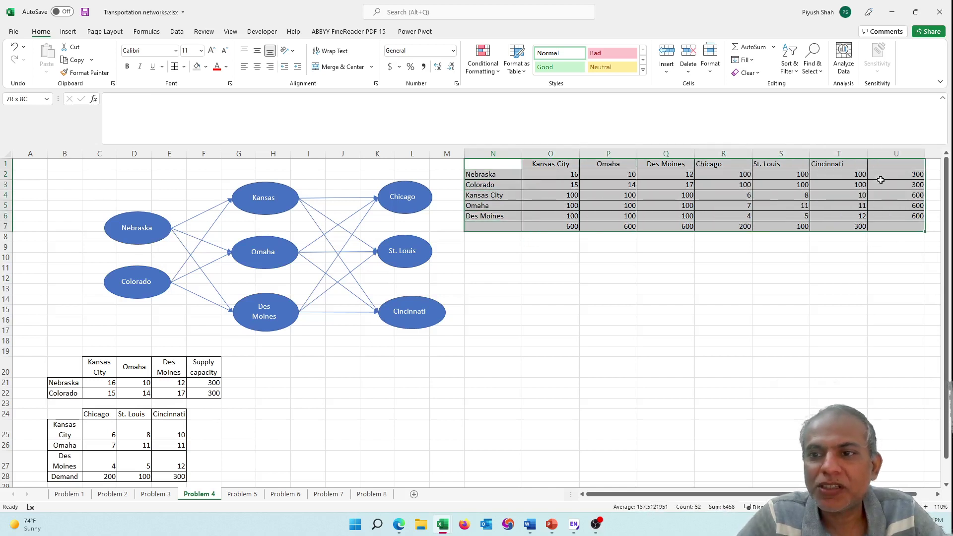
key("ctrl+c")
key("Down")
key("Down")
key("Down")
key("Down")
key("Down")
key("Down")
key("Down")
key("Down")
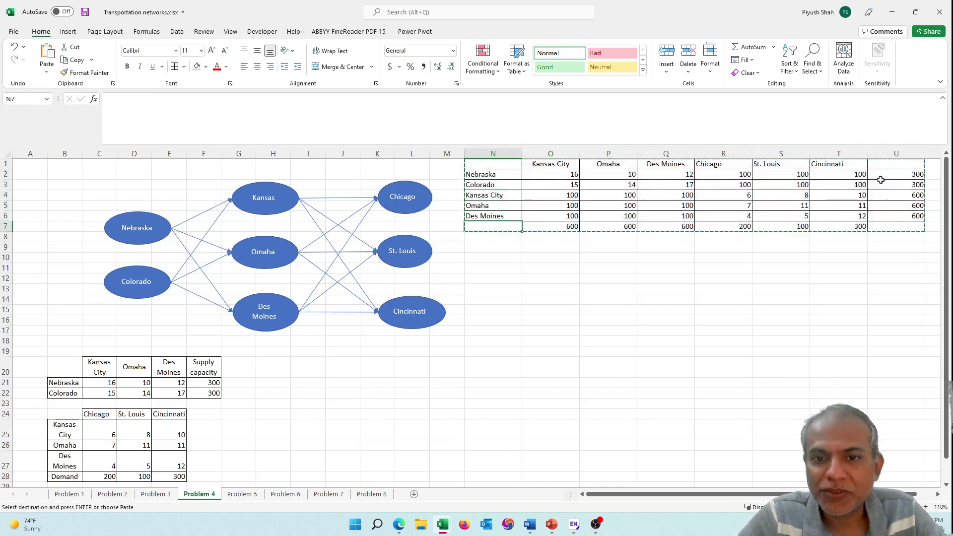
key("ctrl+v")
Clear all the numbers from O10:U15 in the duplicated matrix, keeping the city headings and row labels
key("Down")
key("Right")
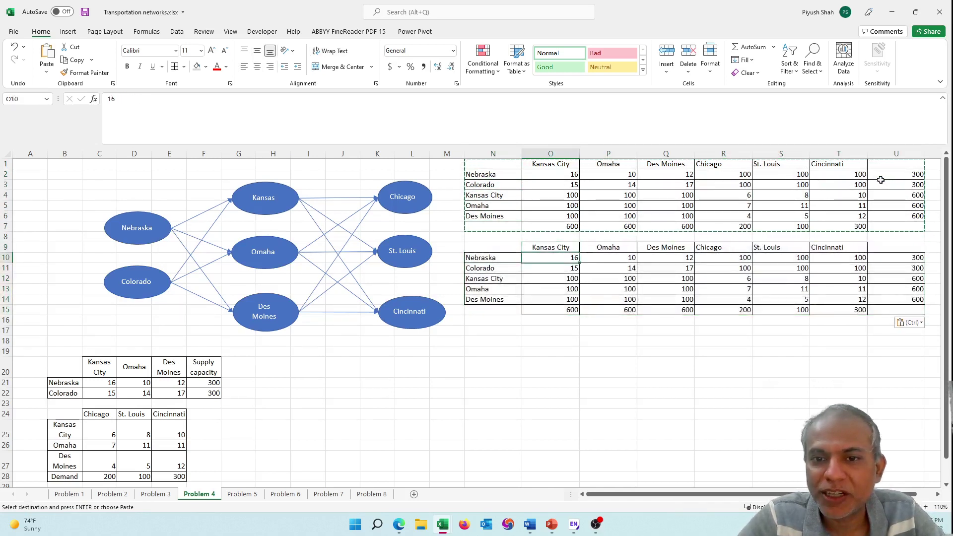
key("shift+Down")
key("shift+Down")
key("shift+Down")
key("shift+Down")
key("shift+Right")
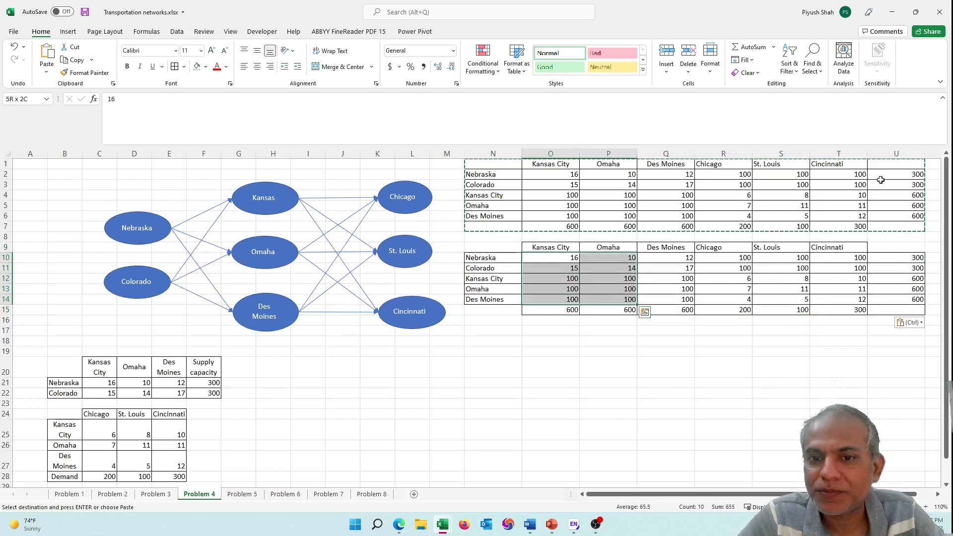
key("shift+Down")
key("shift+Right")
key("shift+Right")
key("shift+Right")
key("shift+Right")
key("shift+Right")
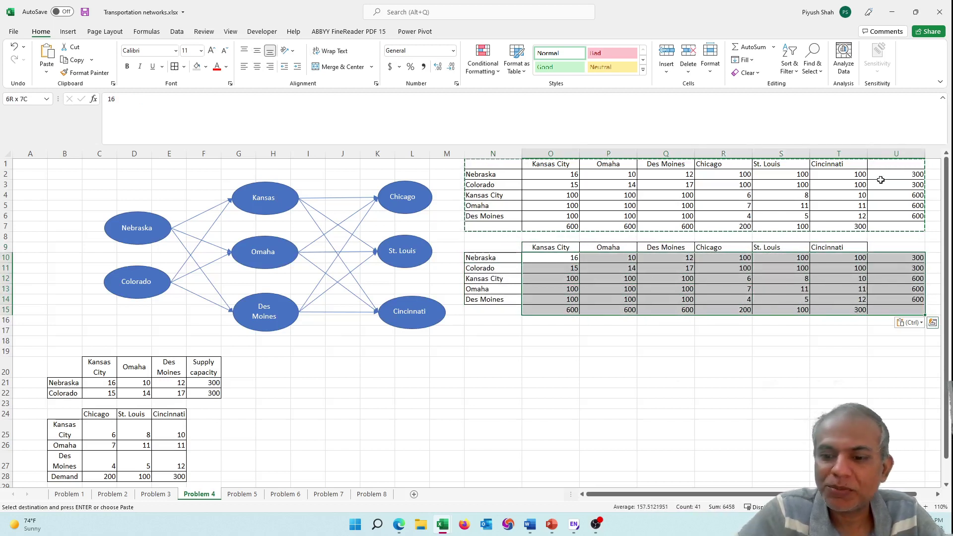
key("Escape")
key("Delete")
Enter =SUM(O10:O14) in O15 to total the Kansas City column of the blank shipment matrix
key("Down")
key("Down")
key("Down")
key("Down")
key("Down")
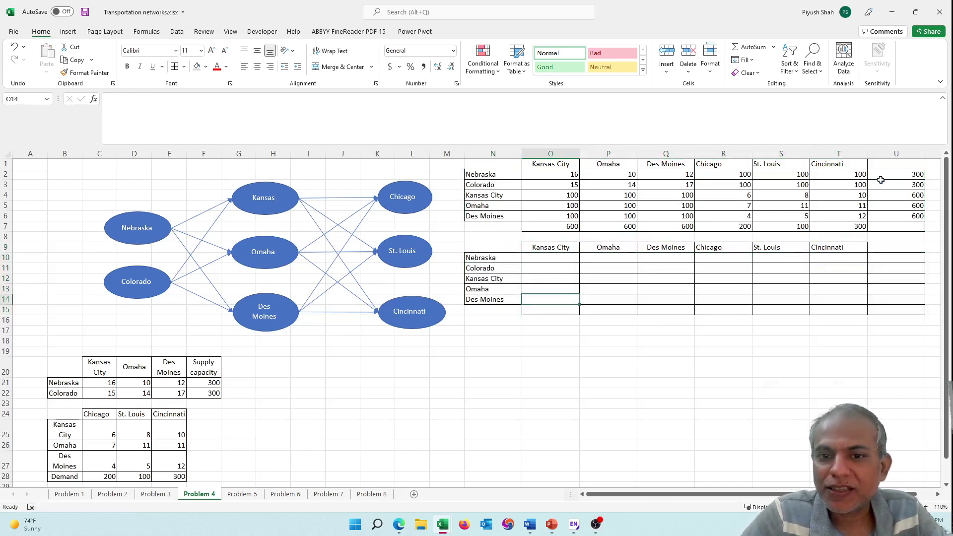
type("=sum(")
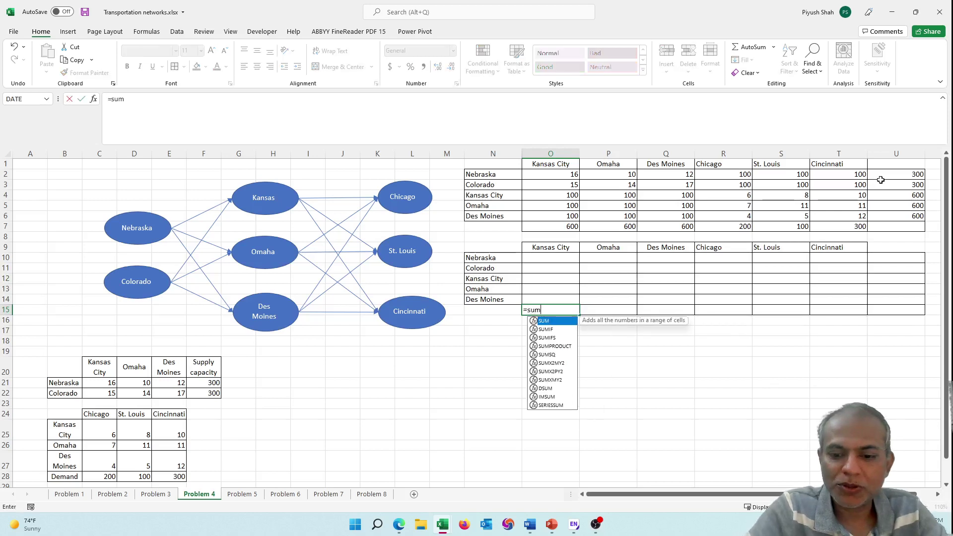
key("Up")
key("Up")
key("Up")
key("Up")
key("shift+Down")
key("shift+Down")
key("shift+Down")
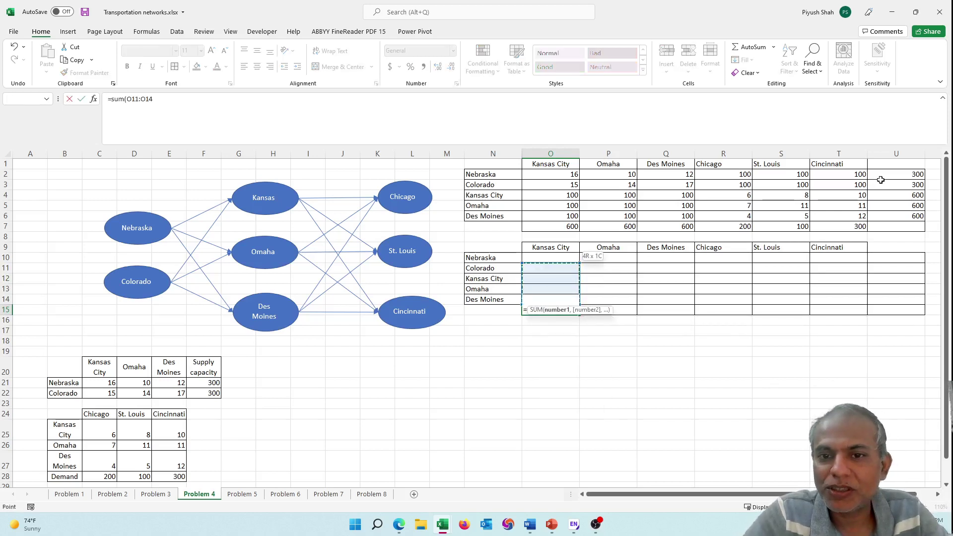
key("Up")
key("shift+Down")
key("shift+Down")
key("shift+Down")
key("shift+Down")
type(")")
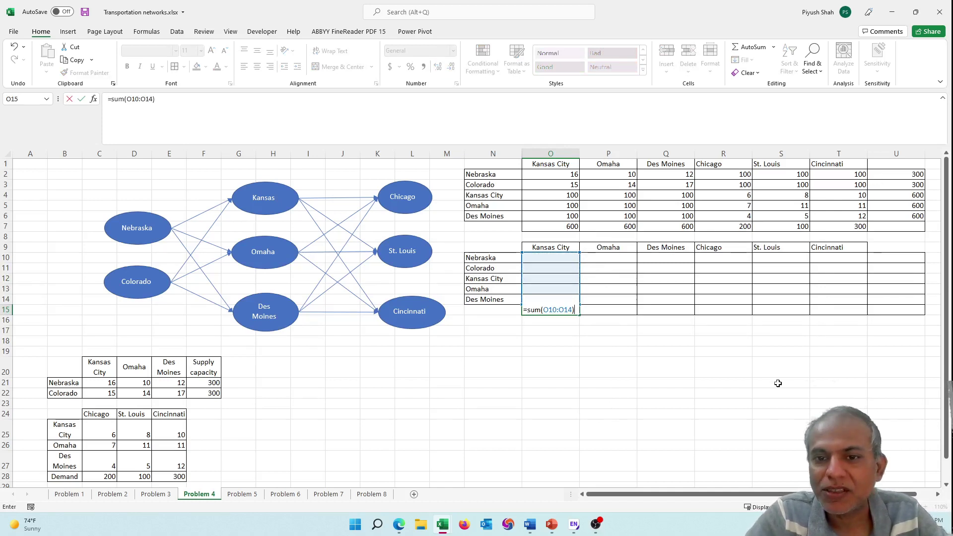
key("Return")
Copy the column total formula from O15 across P15:T15
key("Up")
key("ctrl+c")
key("Right")
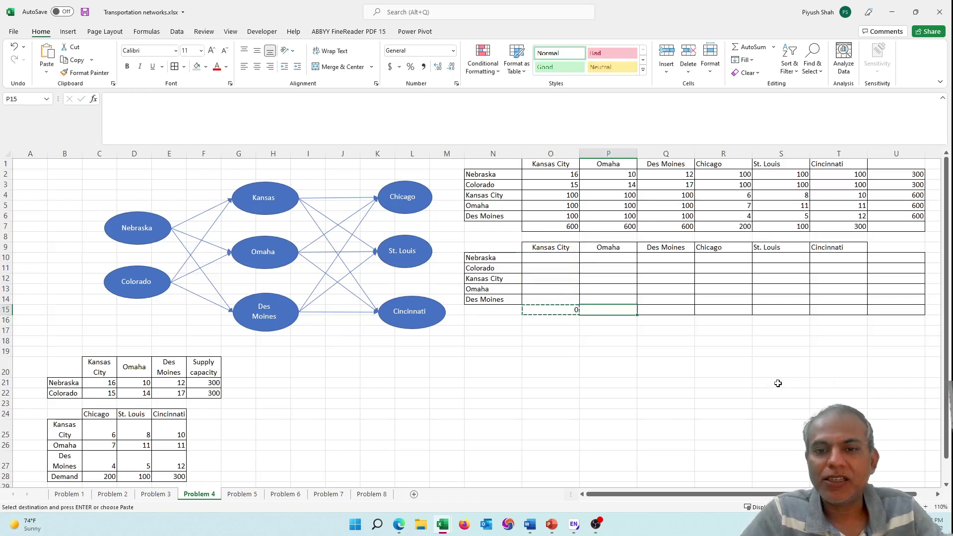
key("shift+Right")
key("shift+Right")
key("shift+Right")
key("shift+Right")
key("Return")
Enter =SUM(O10:T10) in U10 to total the Nebraska row of the shipment matrix
key("Right")
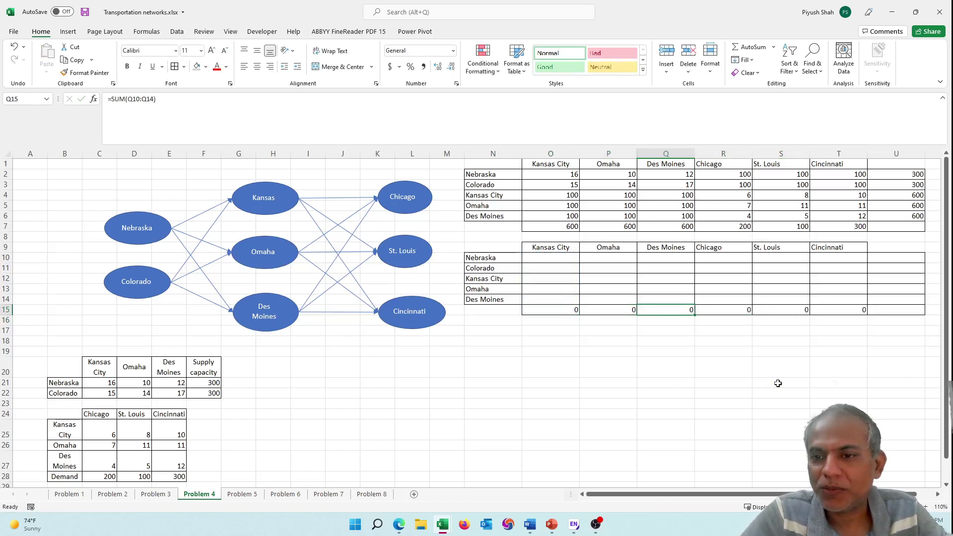
key("Right")
key("Right")
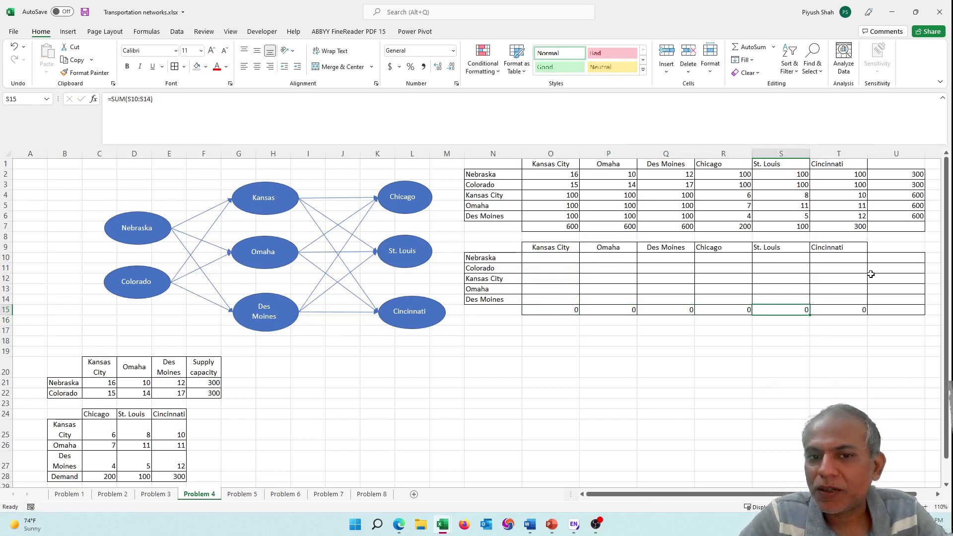
left_click(896, 259)
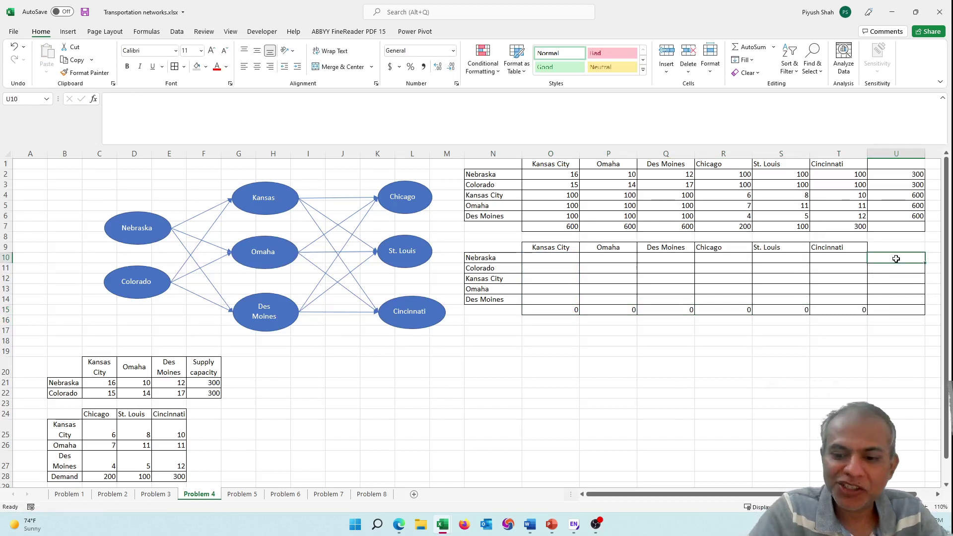
type("=sum(")
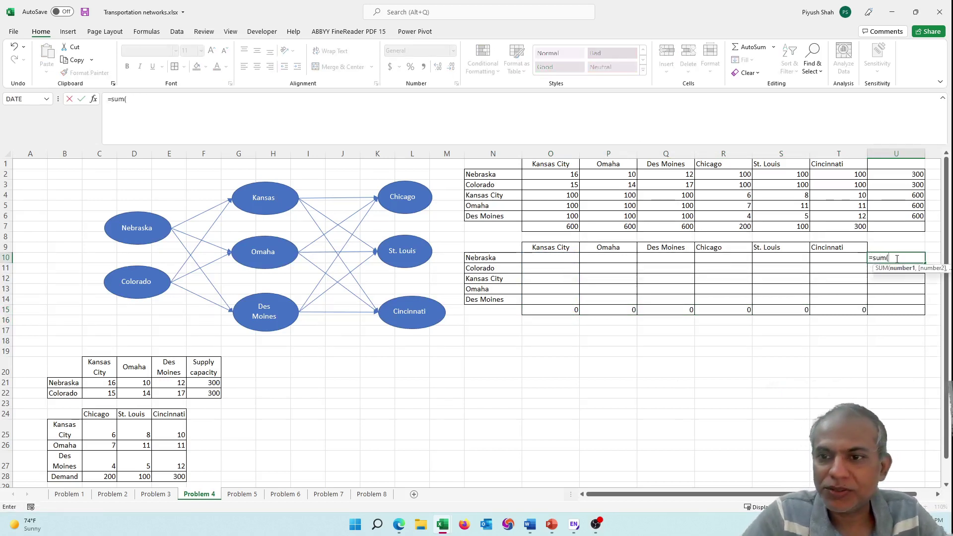
key("Left")
key("shift+Left")
key("shift+Left")
key("shift+Left")
key("shift+Left")
key("shift+Left")
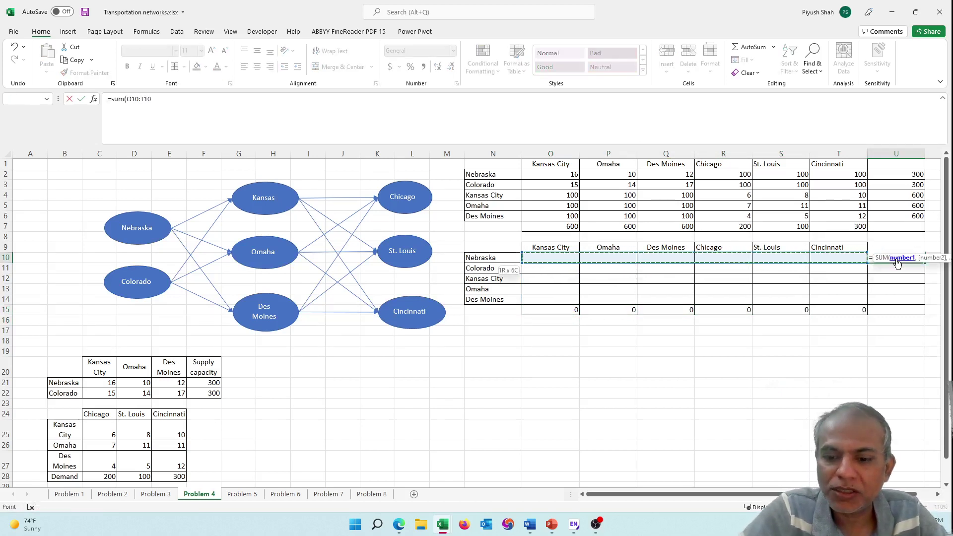
key("Return")
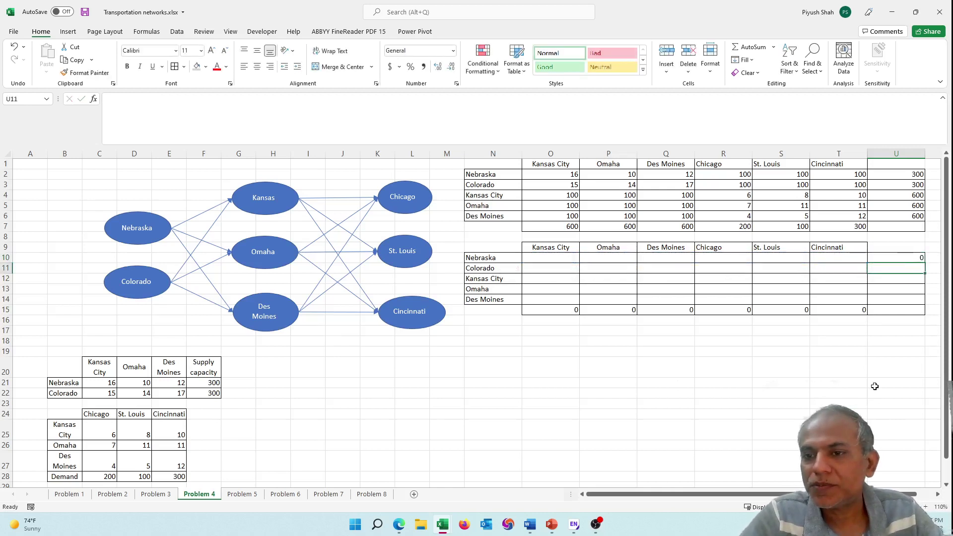
Copy the row total formula from U10 down to U11:U14
key("Up")
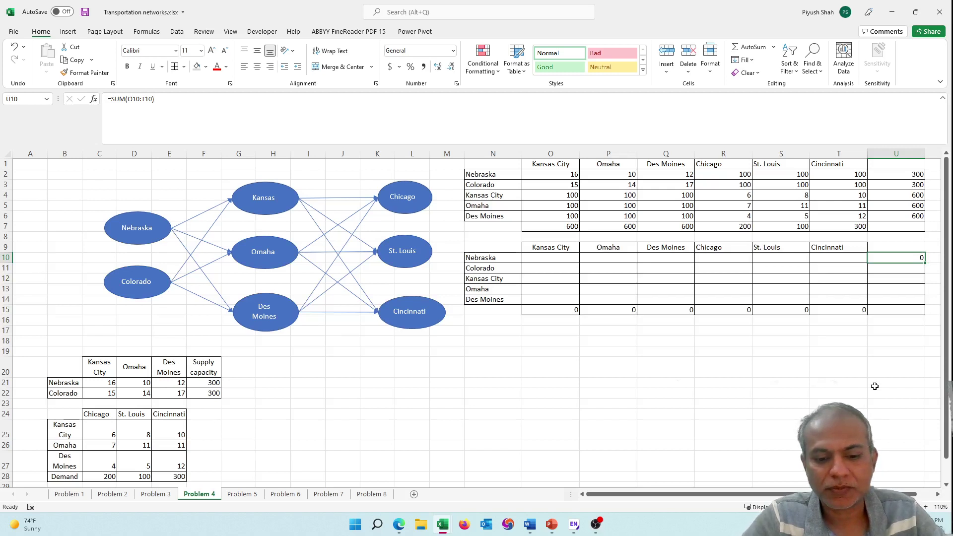
key("ctrl+c")
key("Down")
key("shift+Down")
key("shift+Down")
key("shift+Down")
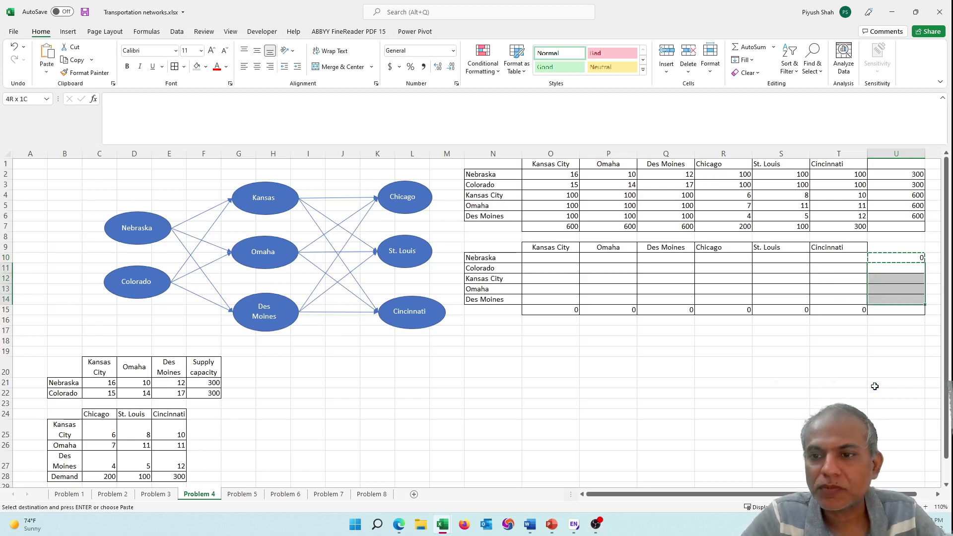
key("Return")
Enter the label "Total cost" in N17, below the shipment matrix
key("Down")
key("Left")
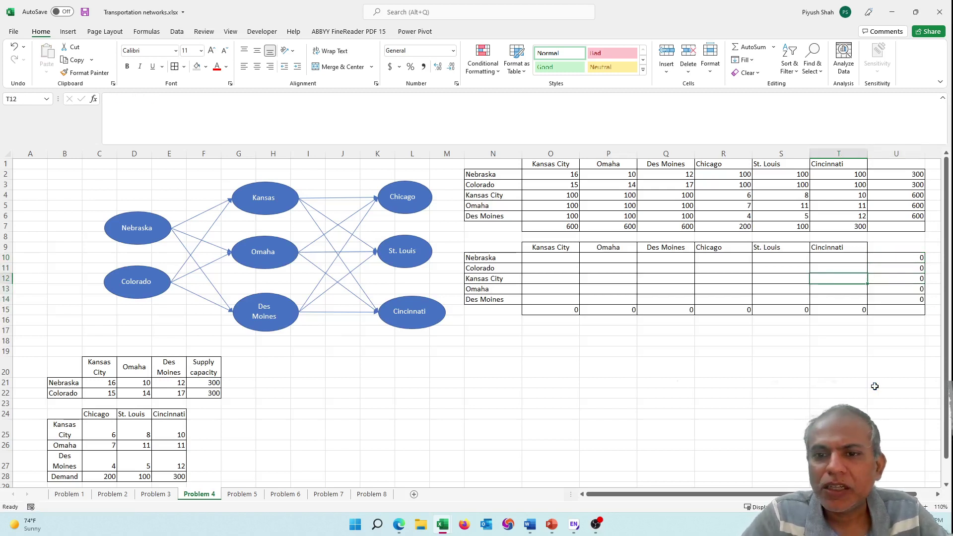
key("Left")
key("Left")
key("Left")
key("Left")
key("Left")
key("Down")
key("Down")
key("Down")
key("Down")
key("Down")
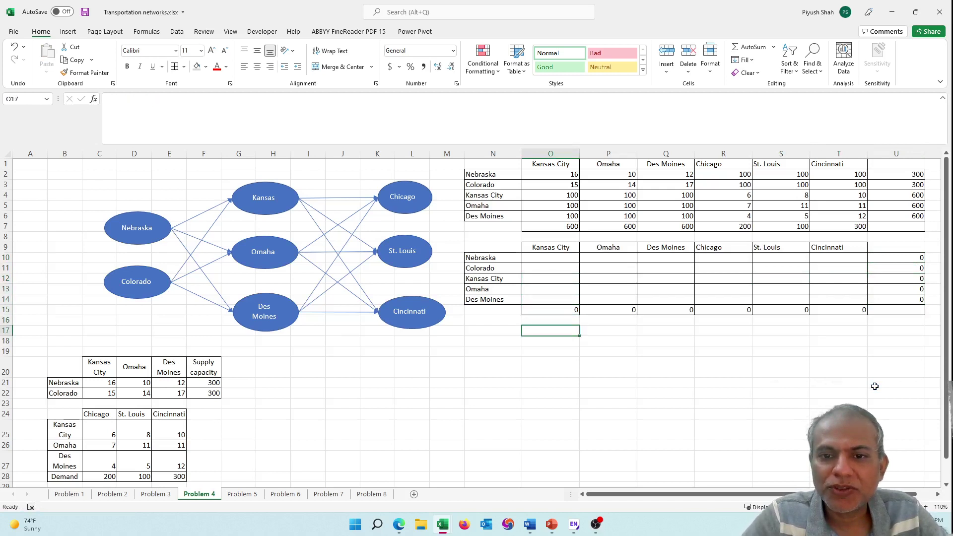
key("Left")
type("Total")
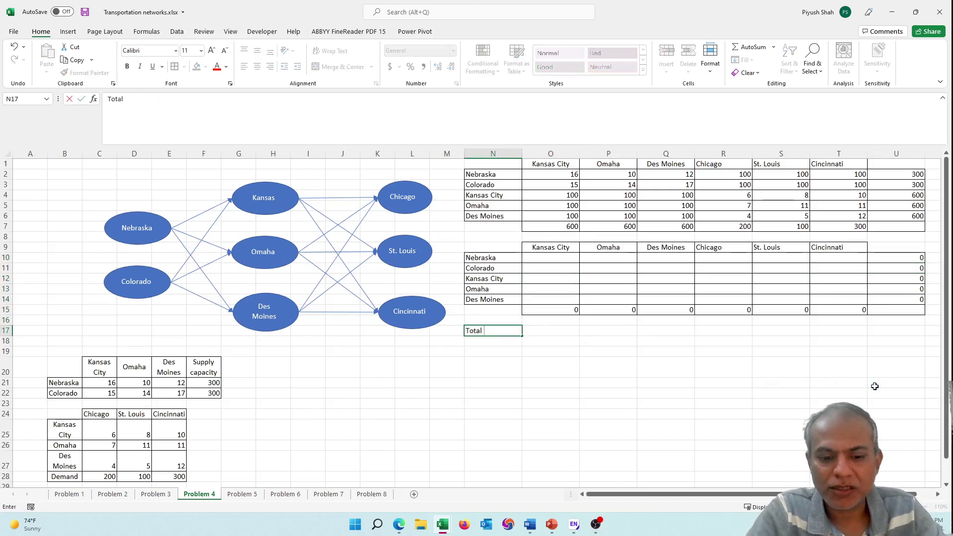
type(" cost")
key("Tab")
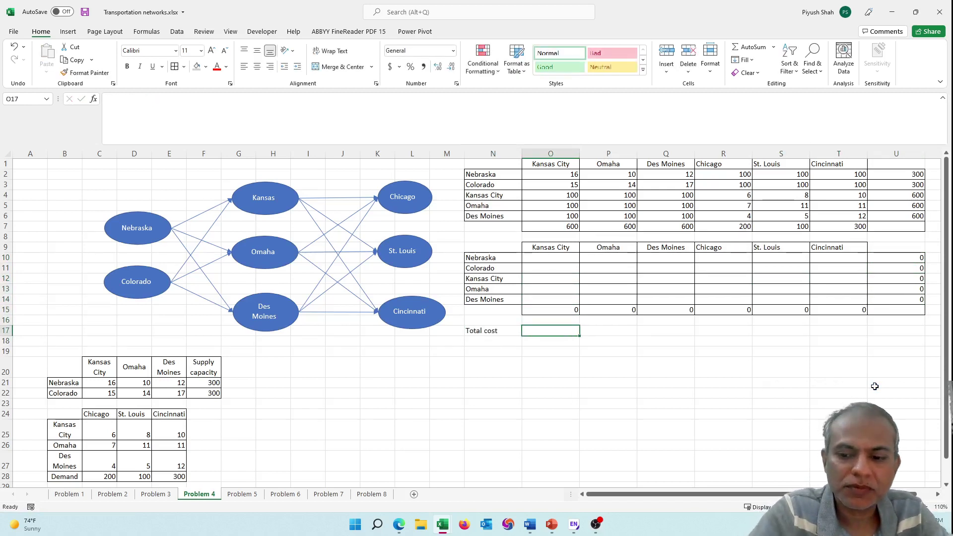
Enter =SUMPRODUCT(O10:T14,O2:T6) in O17 to compute the total cost from the shipments and unit costs
type("=sump")
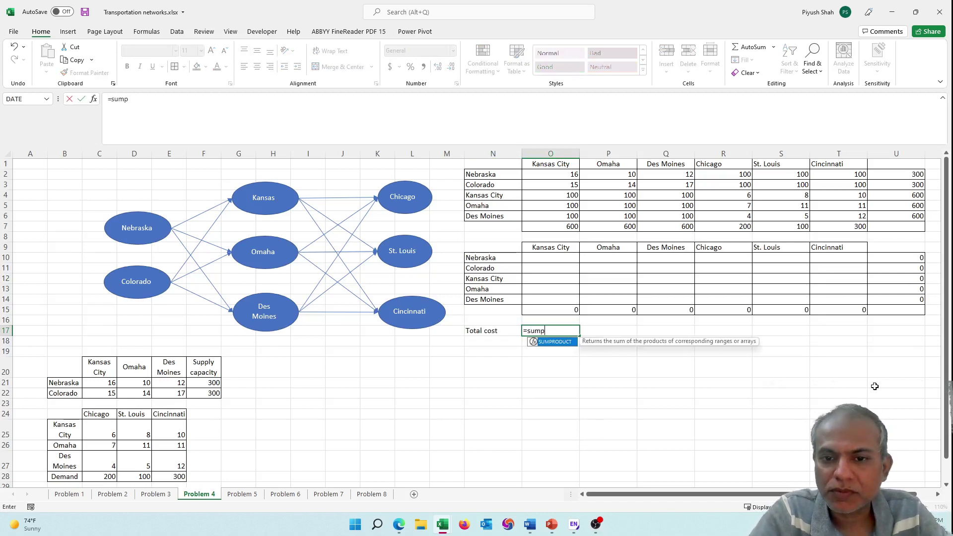
type("roduct")
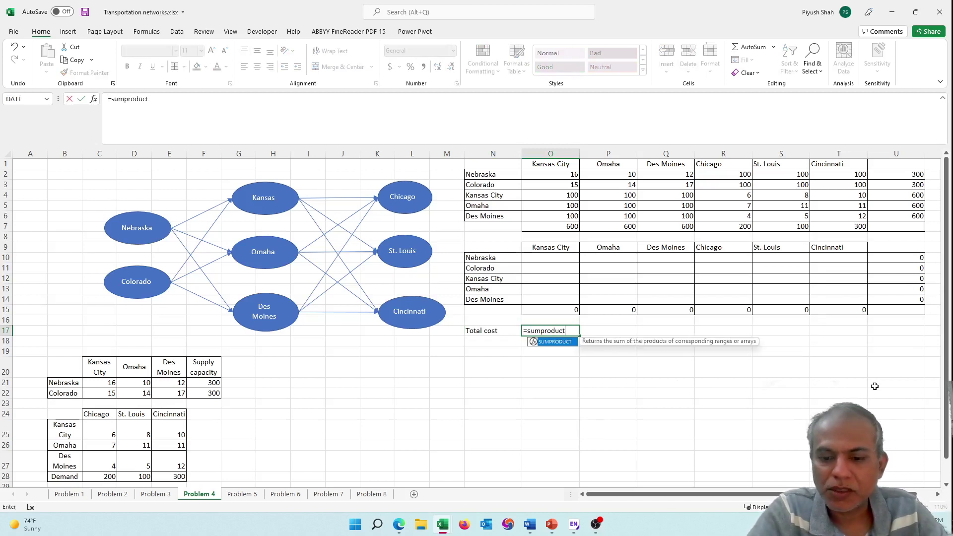
key("Up")
key("Up")
key("Up")
key("shift+Up")
key("shift+Up")
key("shift+Up")
key("shift+Up")
key("shift+Right")
key("shift+Right")
key("shift+Right")
key("shift+Right")
key("shift+Right")
key("shift+Right")
key("shift+Left")
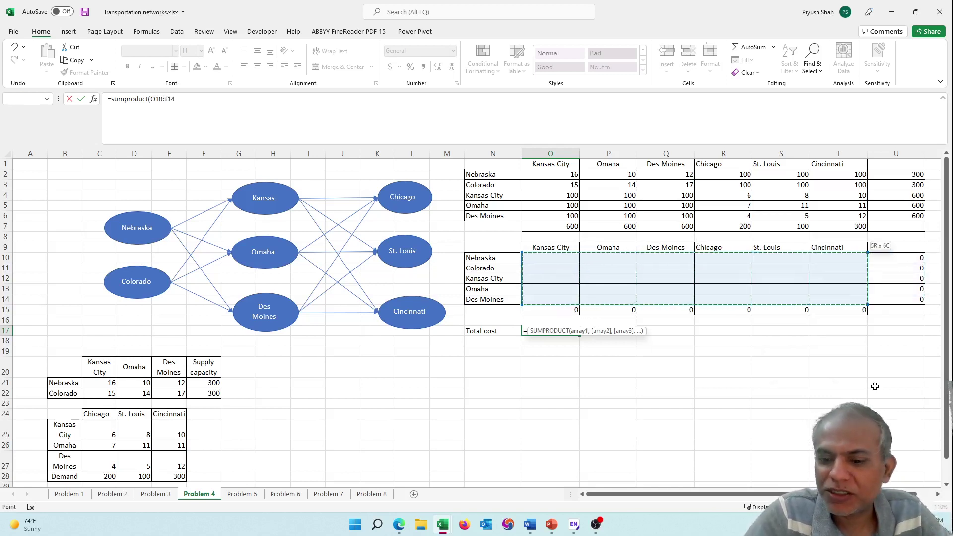
type(",")
key("Up")
key("Up")
key("Up")
key("Up")
key("Up")
key("Up")
key("Up")
key("Up")
key("Up")
key("Up")
key("Up")
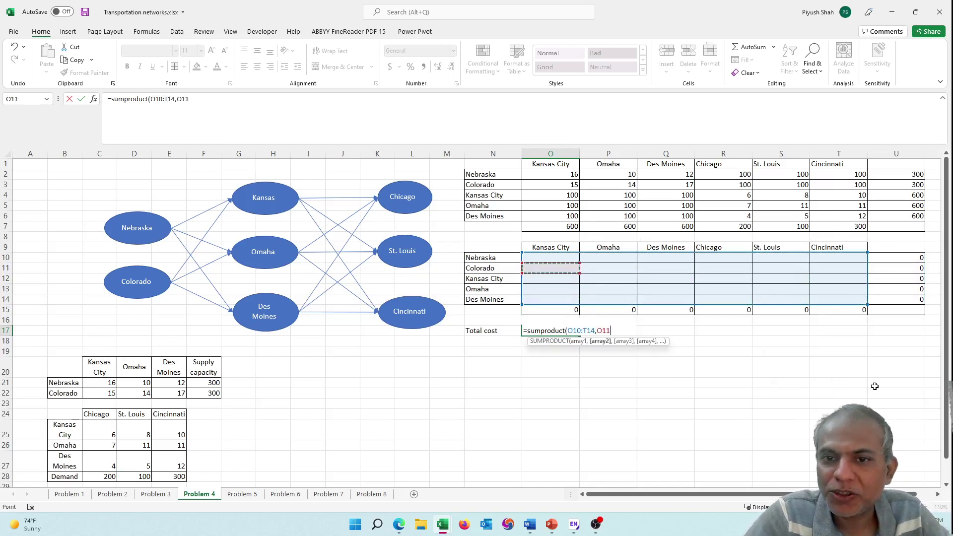
key("shift+Up")
key("shift+Up")
key("shift+Up")
key("shift+Up")
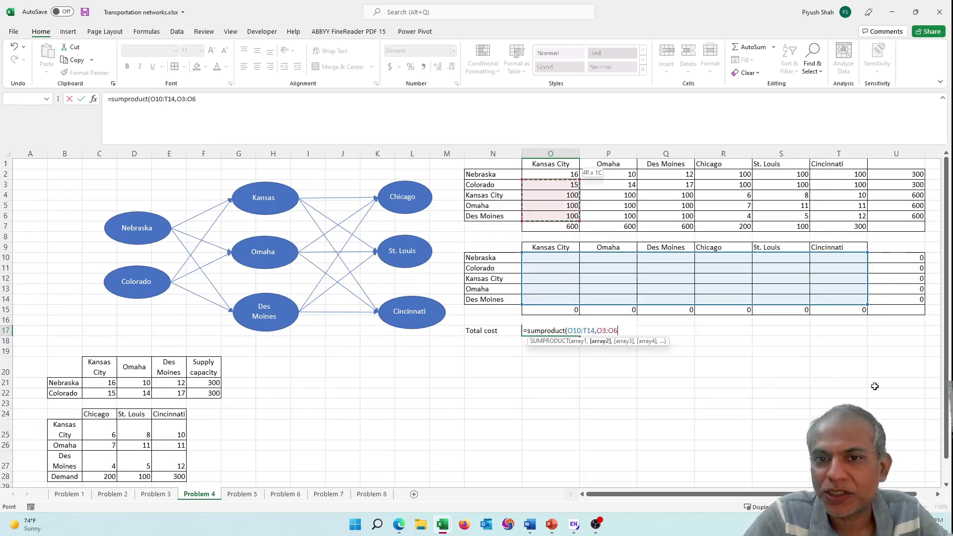
key("shift+Right")
key("shift+Right")
key("shift+Right")
key("shift+Right")
key("shift+Right")
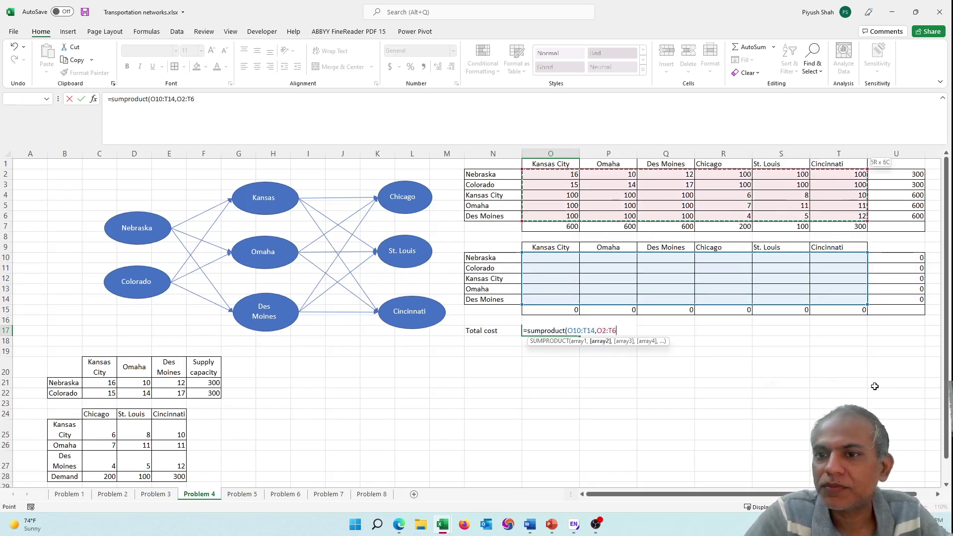
type(")")
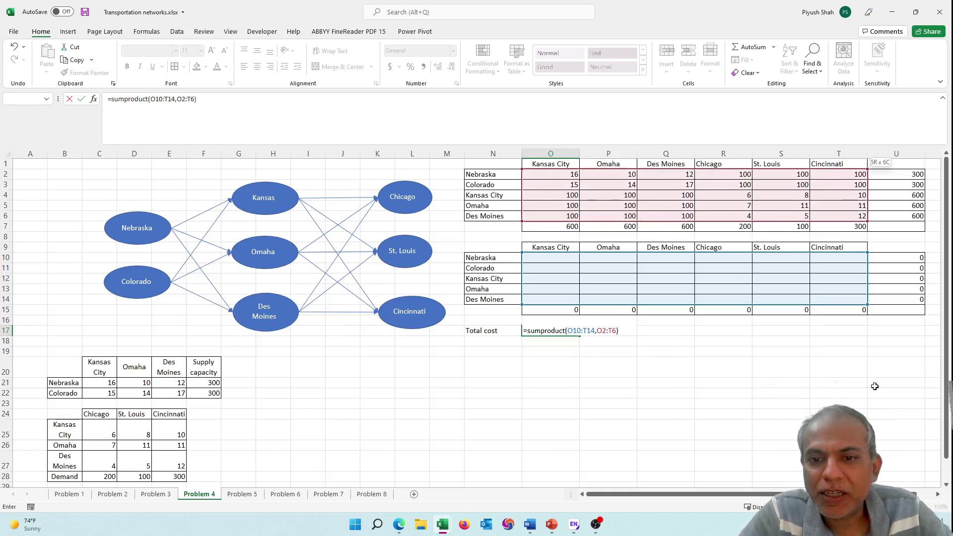
key("ctrl+Return")
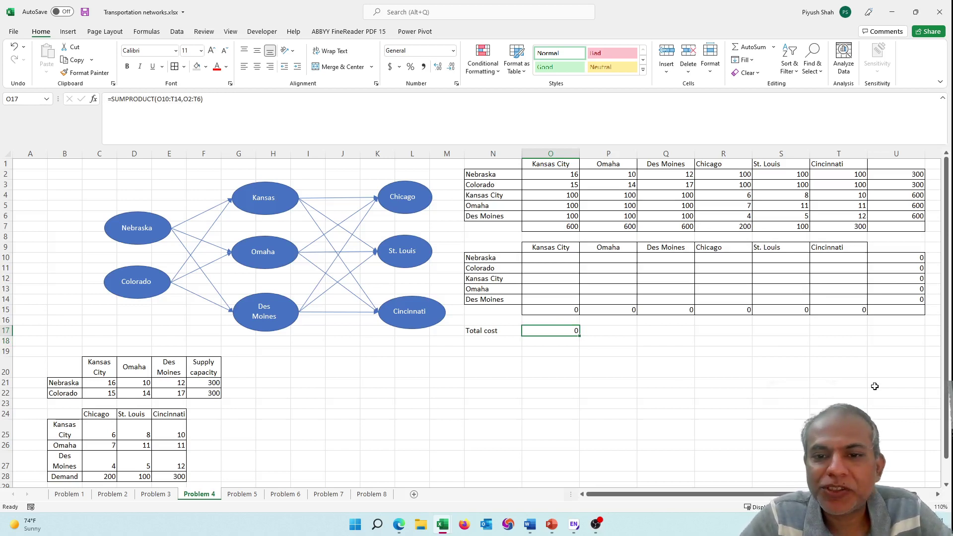
Enter a trial shipment of 1 in O10 for Nebraska to Kansas City and check the row total formula in U10
key("Up")
key("Up")
key("Up")
key("Up")
key("Up")
key("Up")
key("Up")
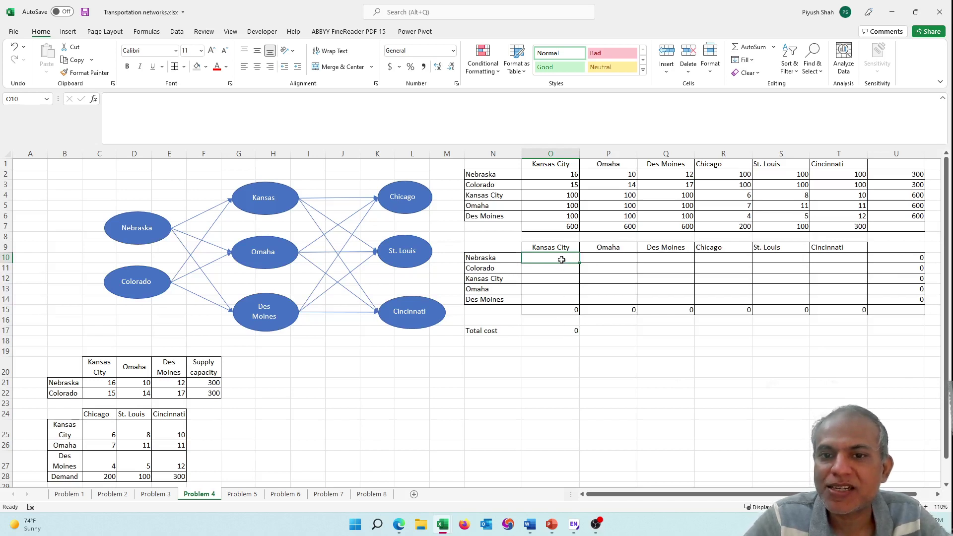
type("1")
key("Return")
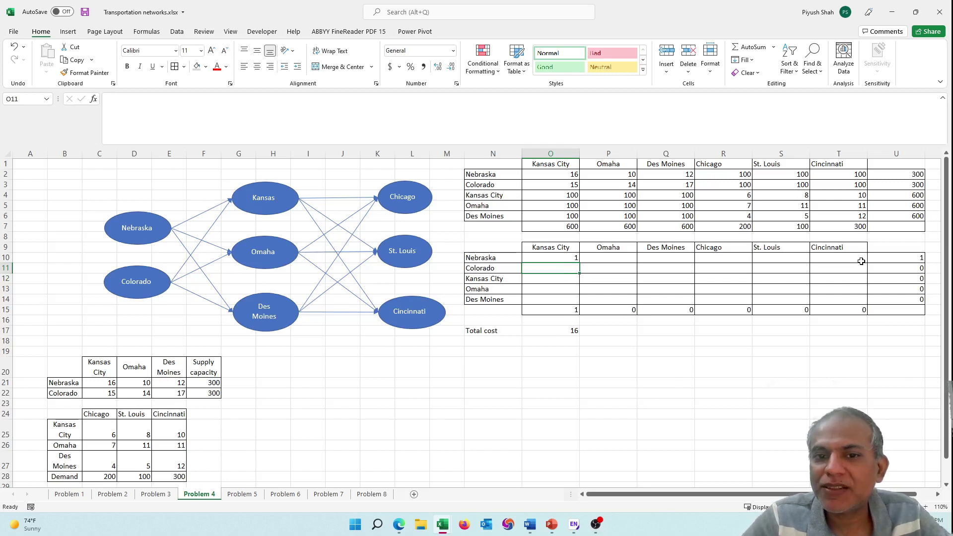
left_click(904, 257)
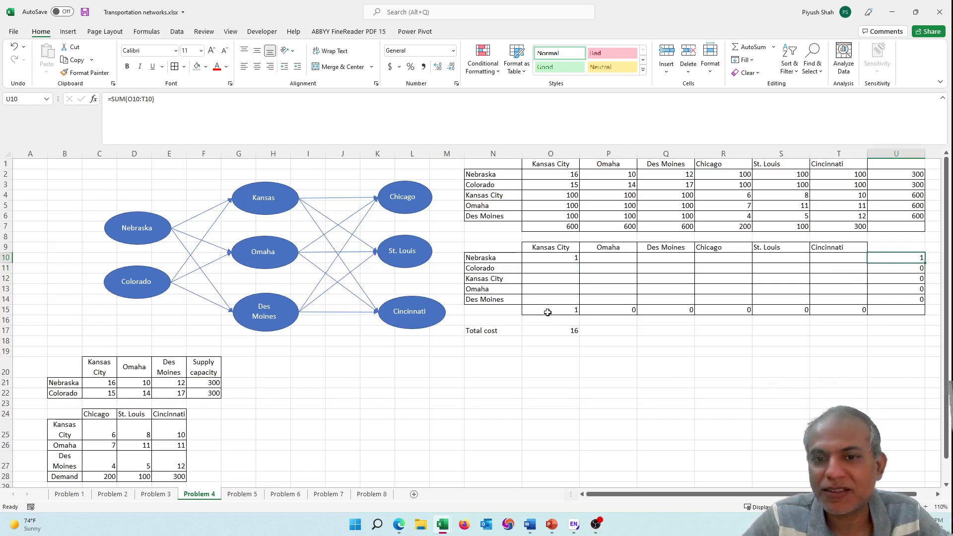
Enter a trial shipment of 1 in Q10 for Nebraska to Des Moines to test the totals and total cost
left_click(657, 277)
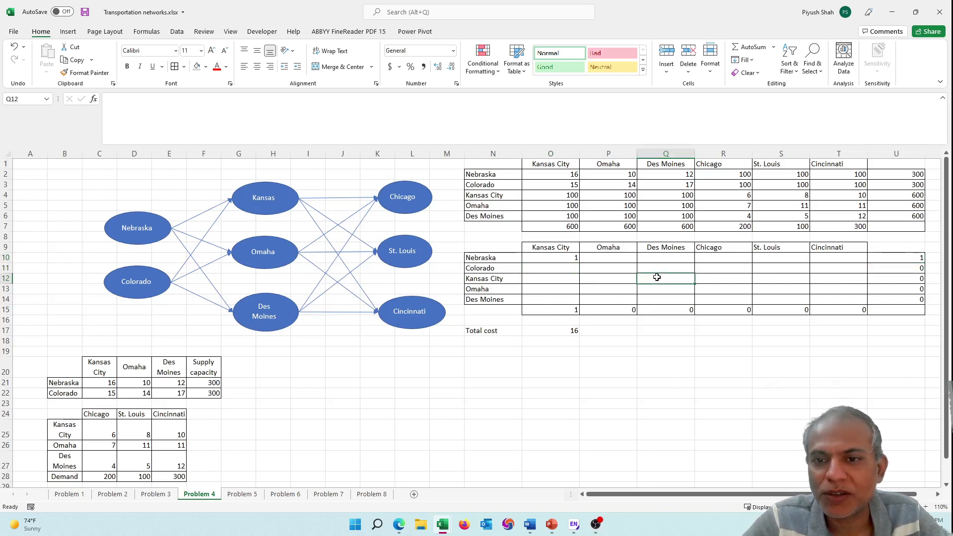
left_click(660, 262)
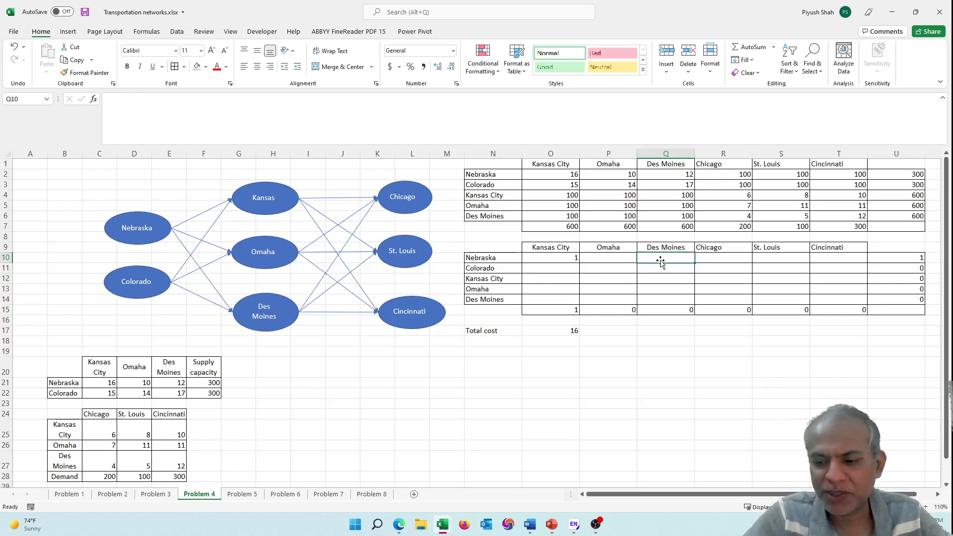
type("1")
key("Return")
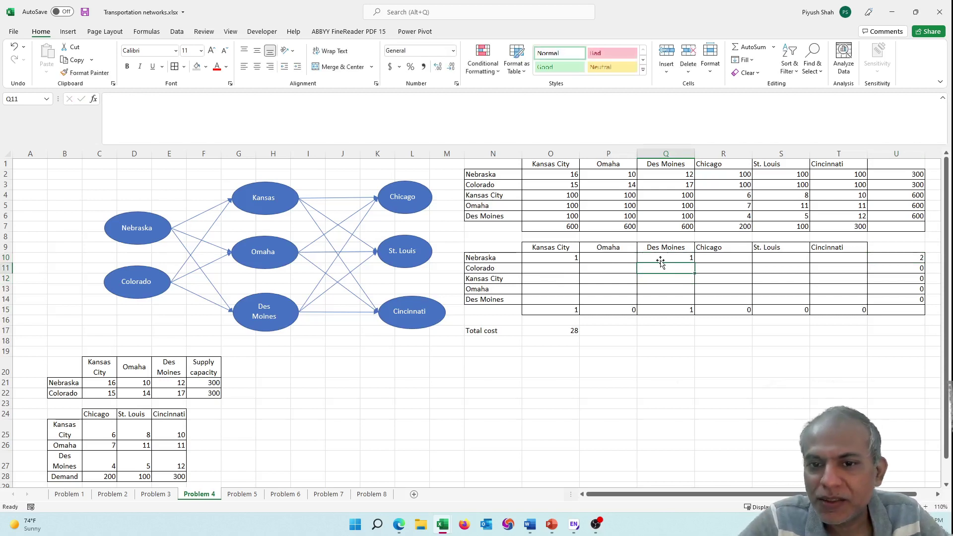
Clear the trial shipments from the whole shipment matrix O10:T14 and return to the area of the total cost cell
key("Left")
key("Left")
key("Up")
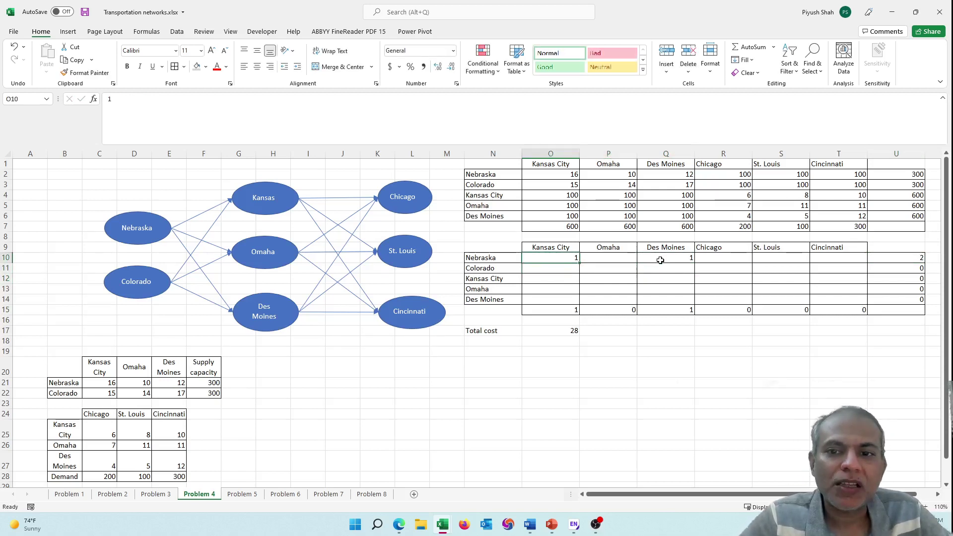
key("shift+Right")
key("shift+Right")
key("shift+Right")
key("shift+Right")
key("shift+Right")
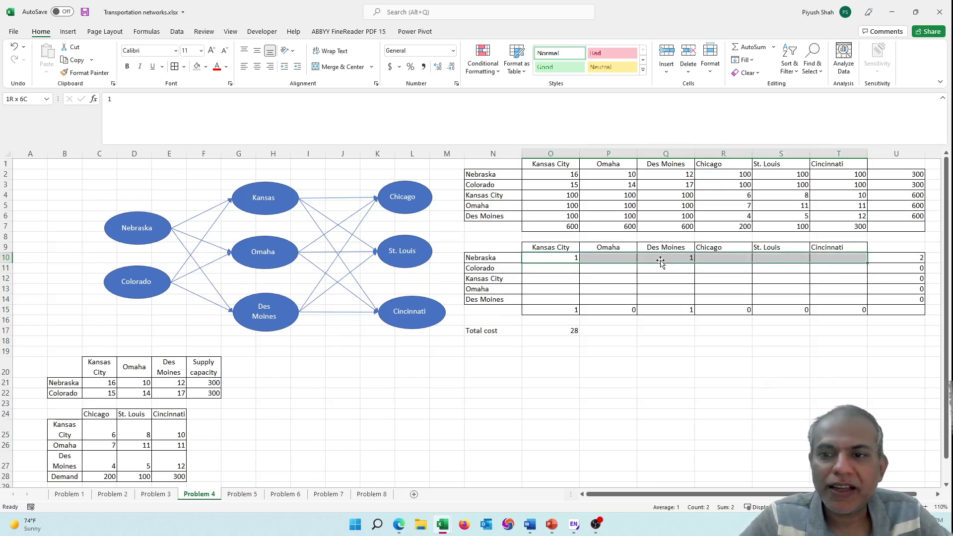
key("shift+Down")
key("shift+Down")
key("shift+Down")
key("shift+Down")
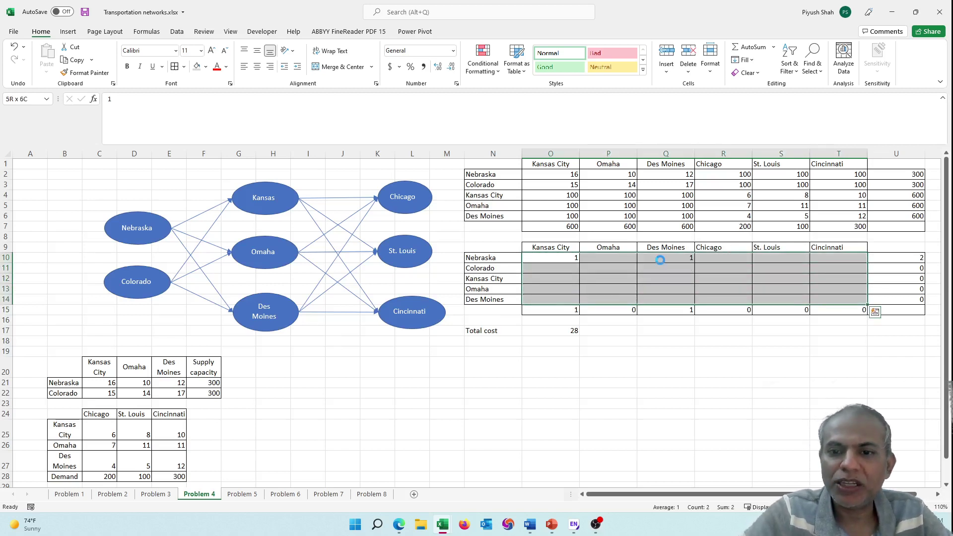
key("Delete")
key("Down")
key("Down")
key("Down")
key("Down")
key("Down")
key("Down")
key("Down")
key("Down")
key("Down")
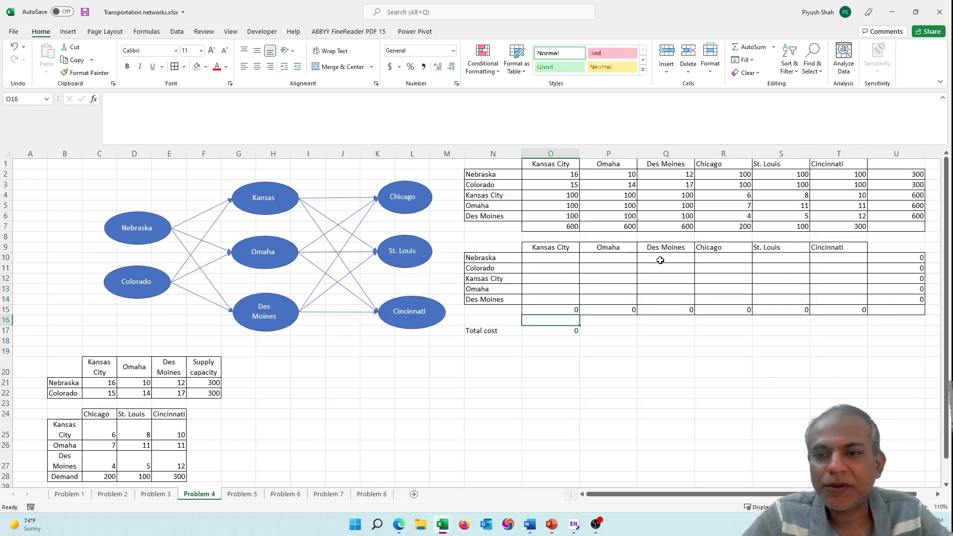